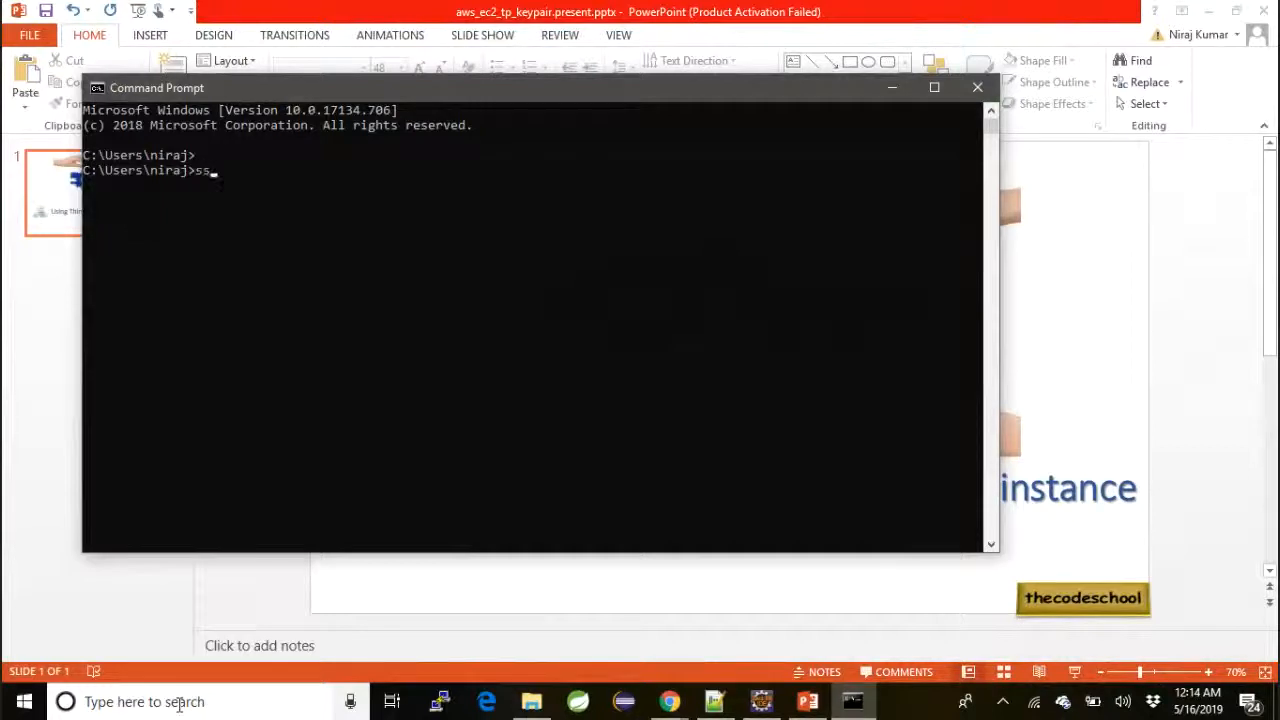
type("ygen")
key("Return")
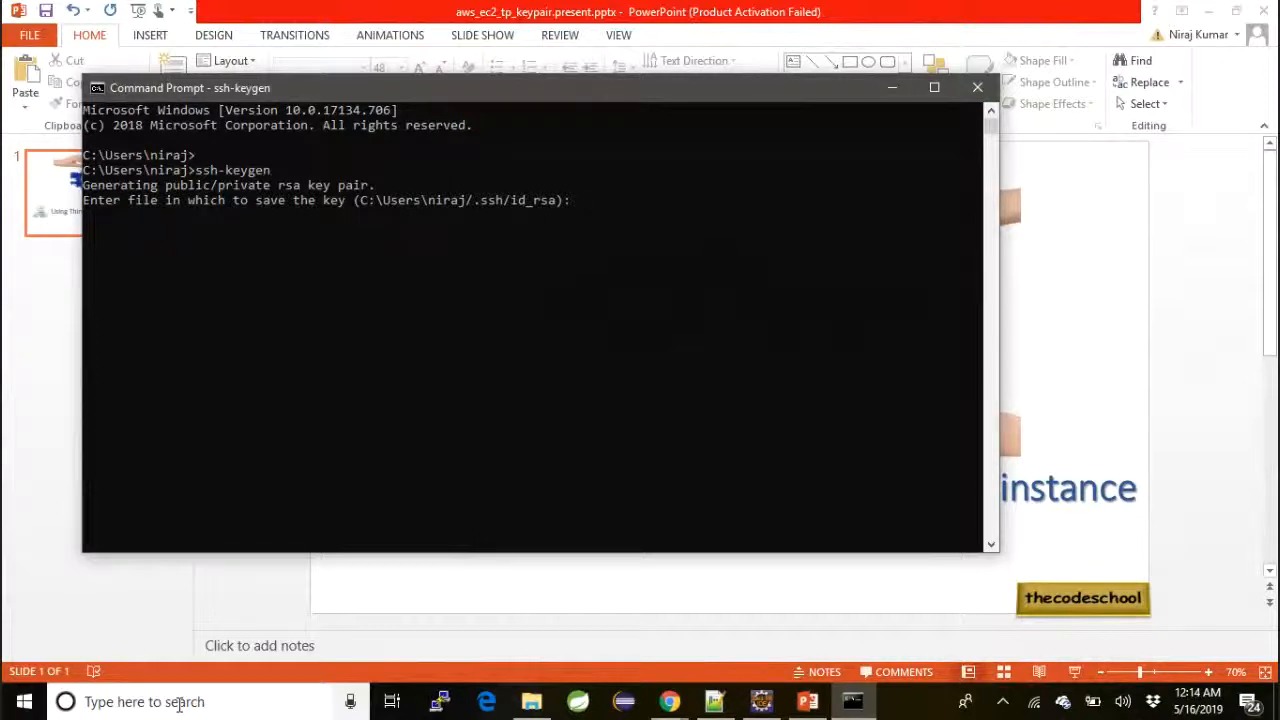
key("ctrl+c")
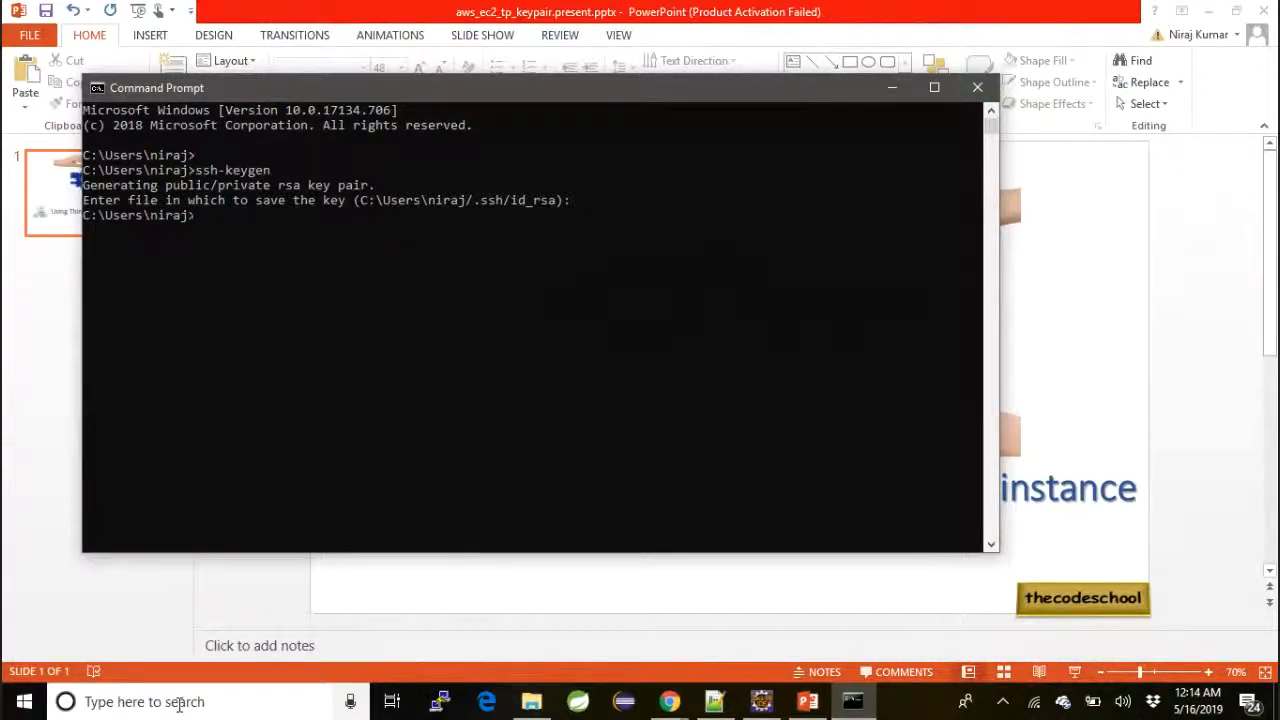
Clear the Command Prompt screen with cls
type("shh")
key("BackSpace")
key("BackSpace")
key("BackSpace")
type("clear")
key("Return")
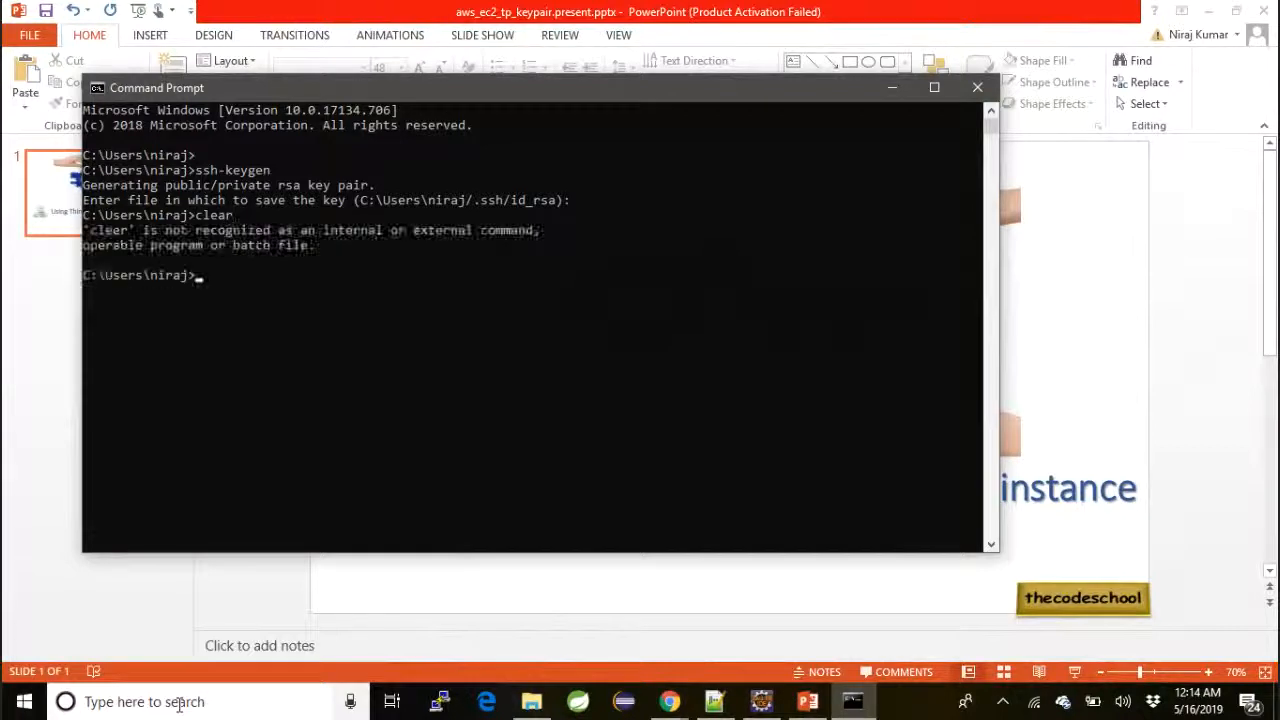
type("cls")
key("Return")
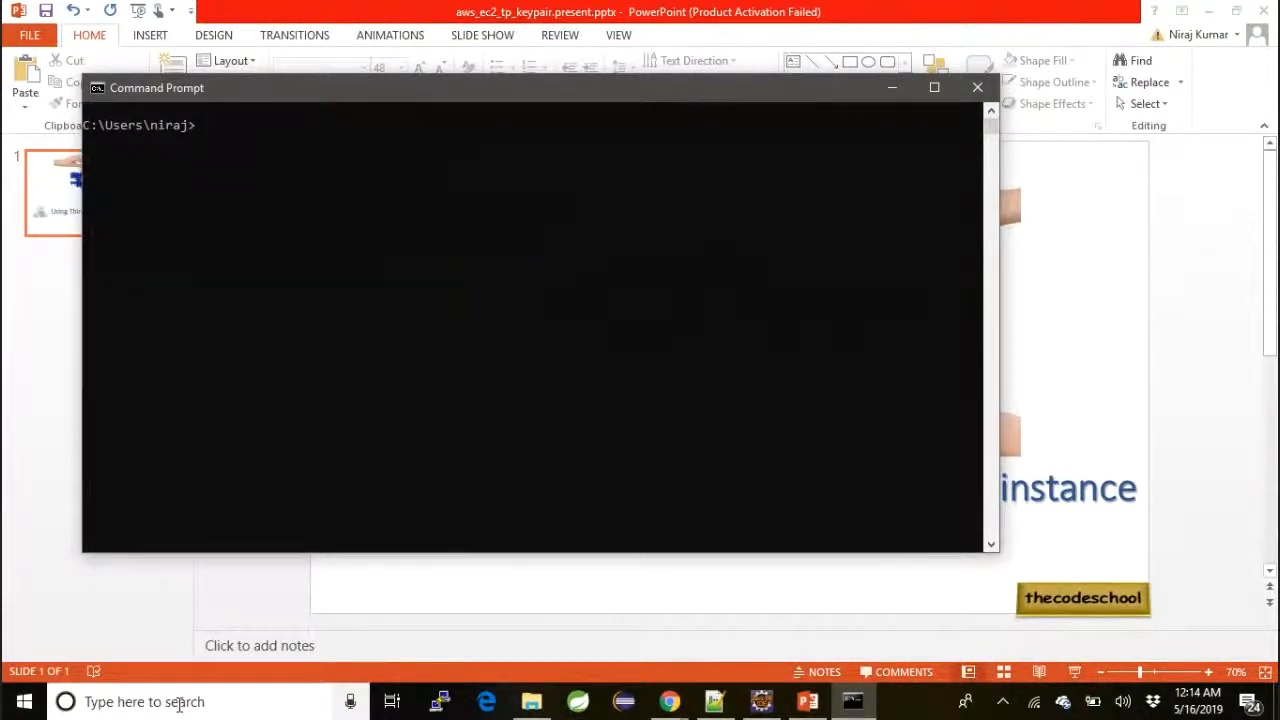
Run ssh-keygen -t rsa -b 4096 to start generating a 4096-bit RSA key pair
type("ssh-keygen -t rsa")
type("-b")
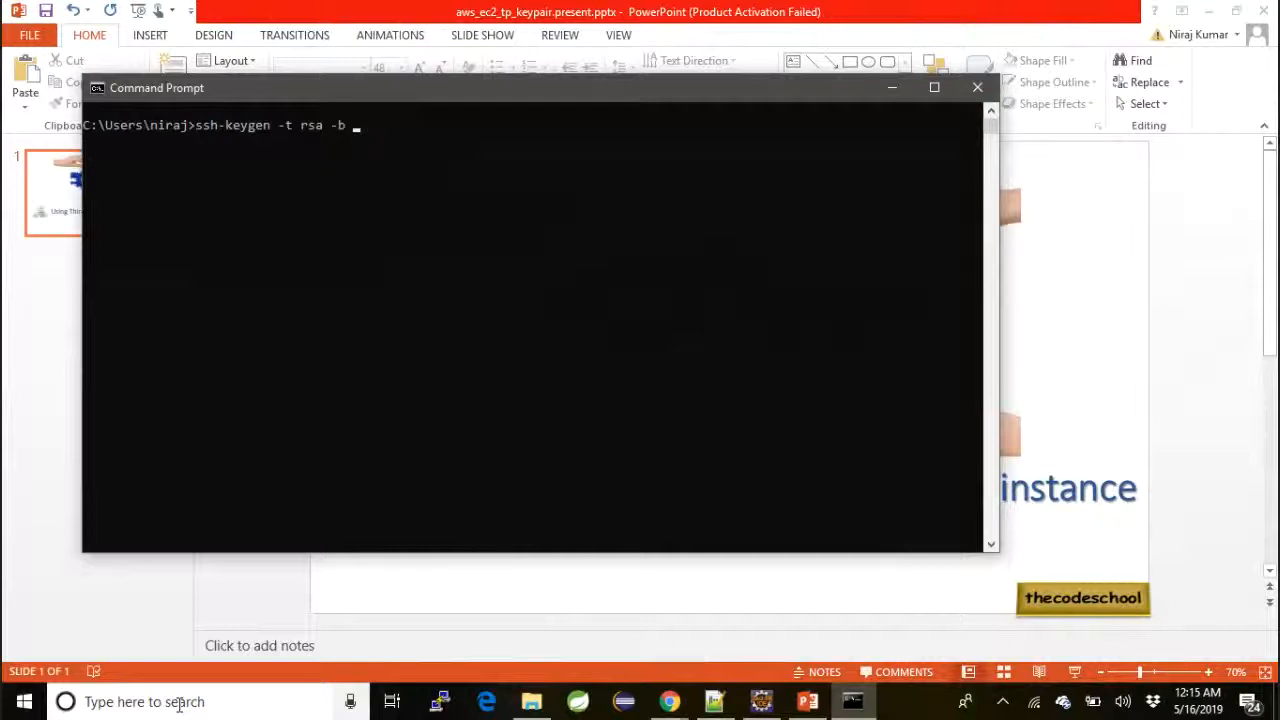
type(" 4096")
key("Return")
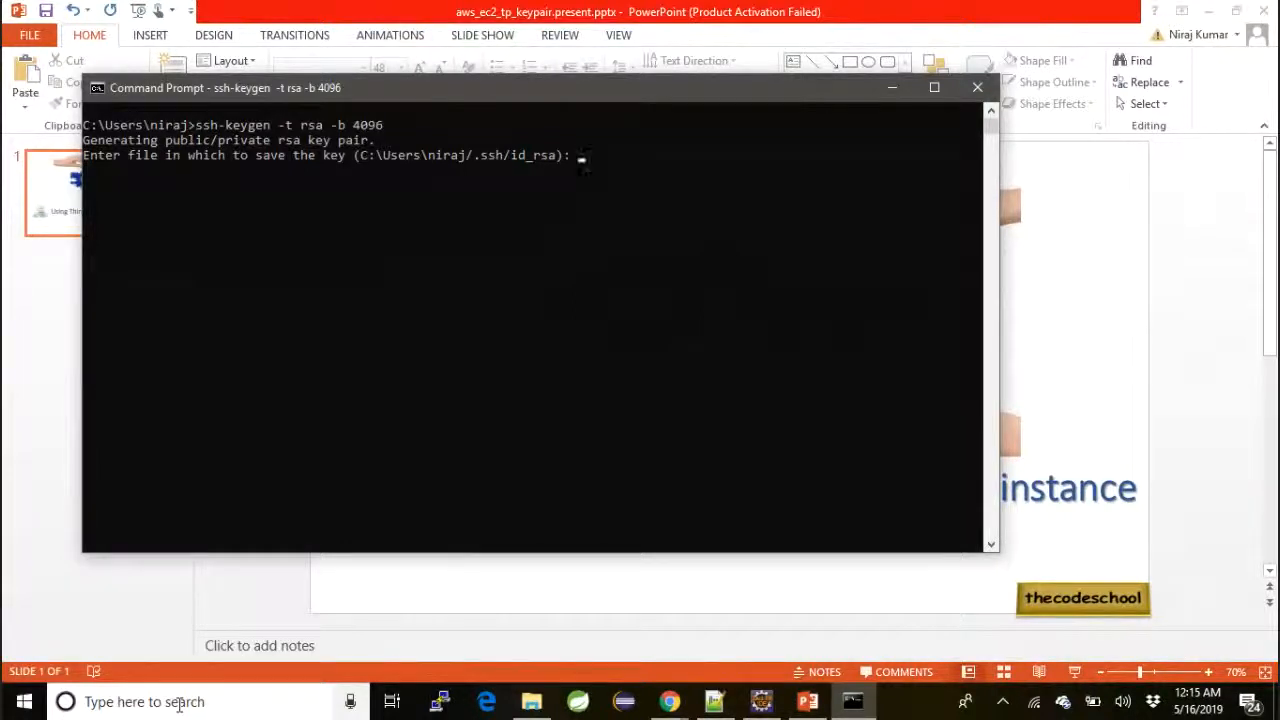
Save the key pair under the file name mykeypair.pem and leave the passphrase empty
type("mykeypair.pem")
key("Return")
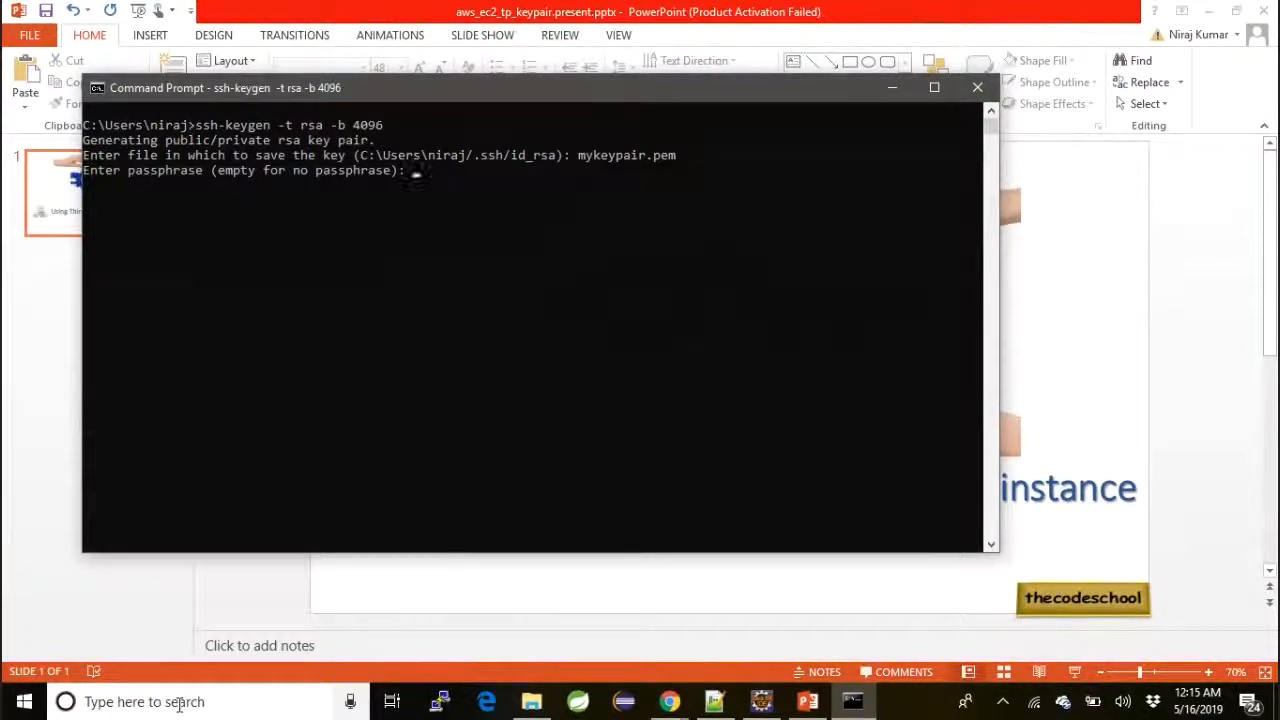
key("Return")
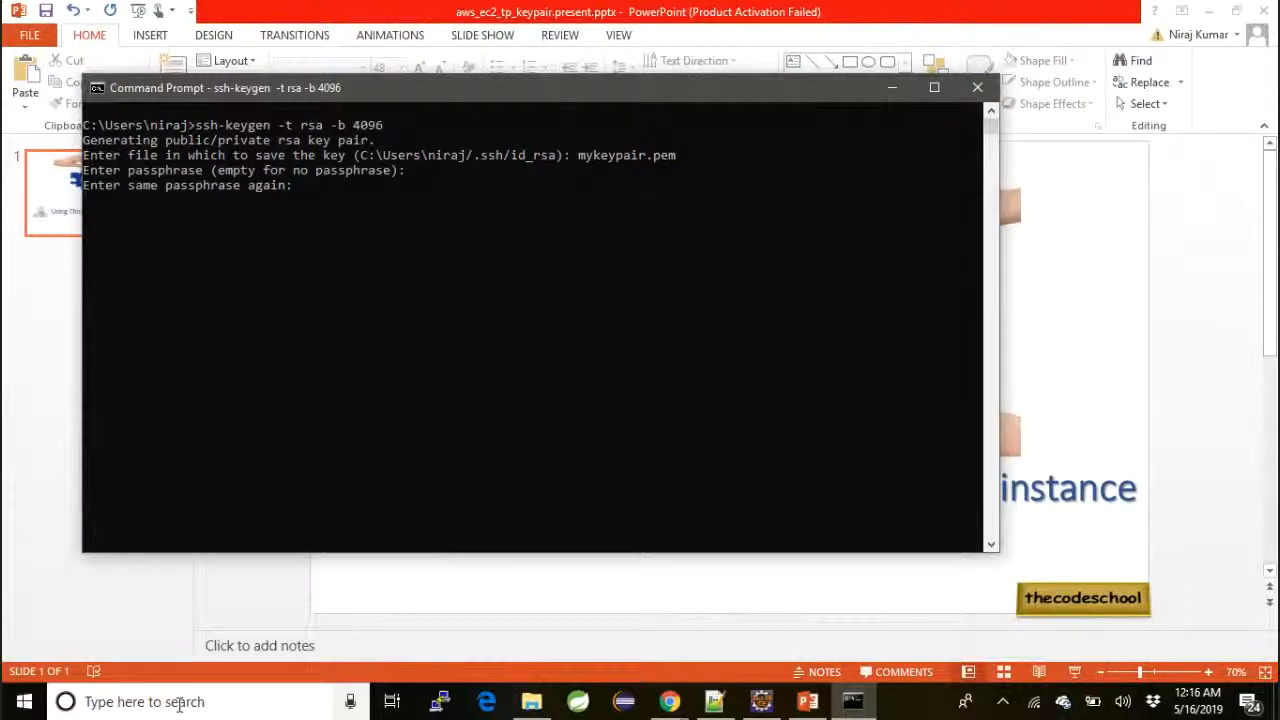
key("Return")
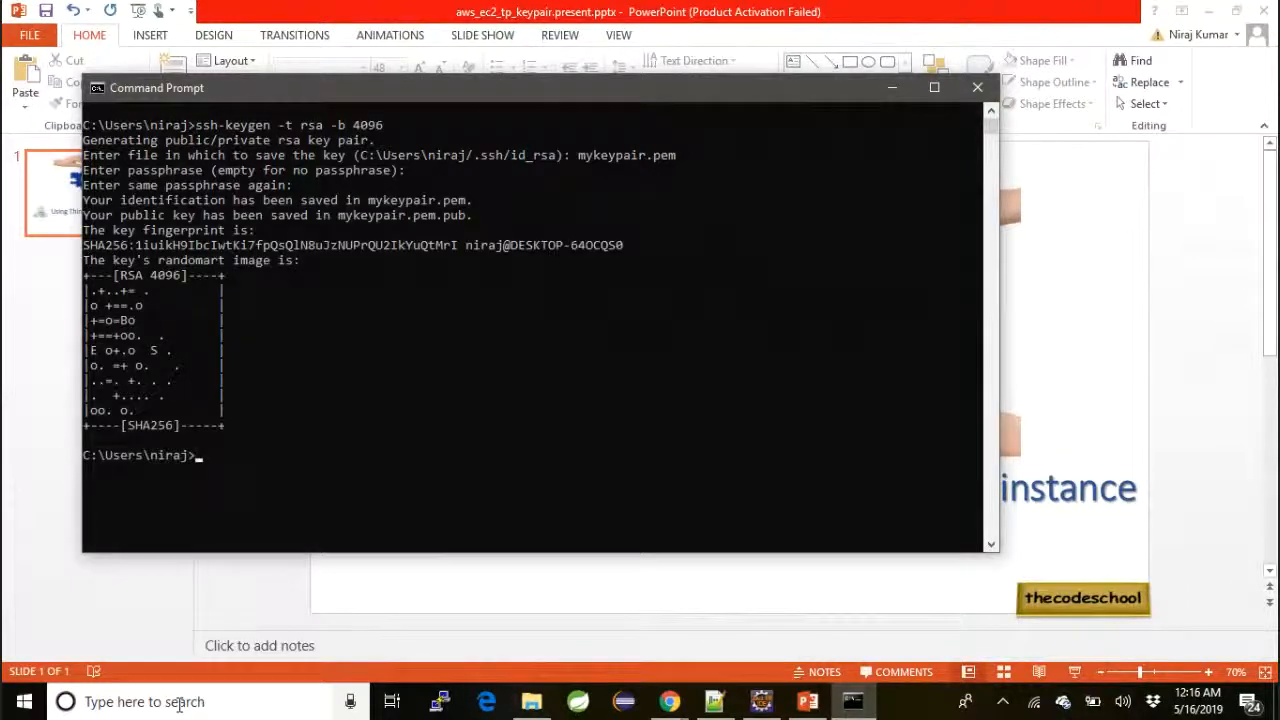
List the current directory's files with dir and highlight the generated mykeypair.pem and mykeypair.pem.pub entries
type("dir")
key("Return")
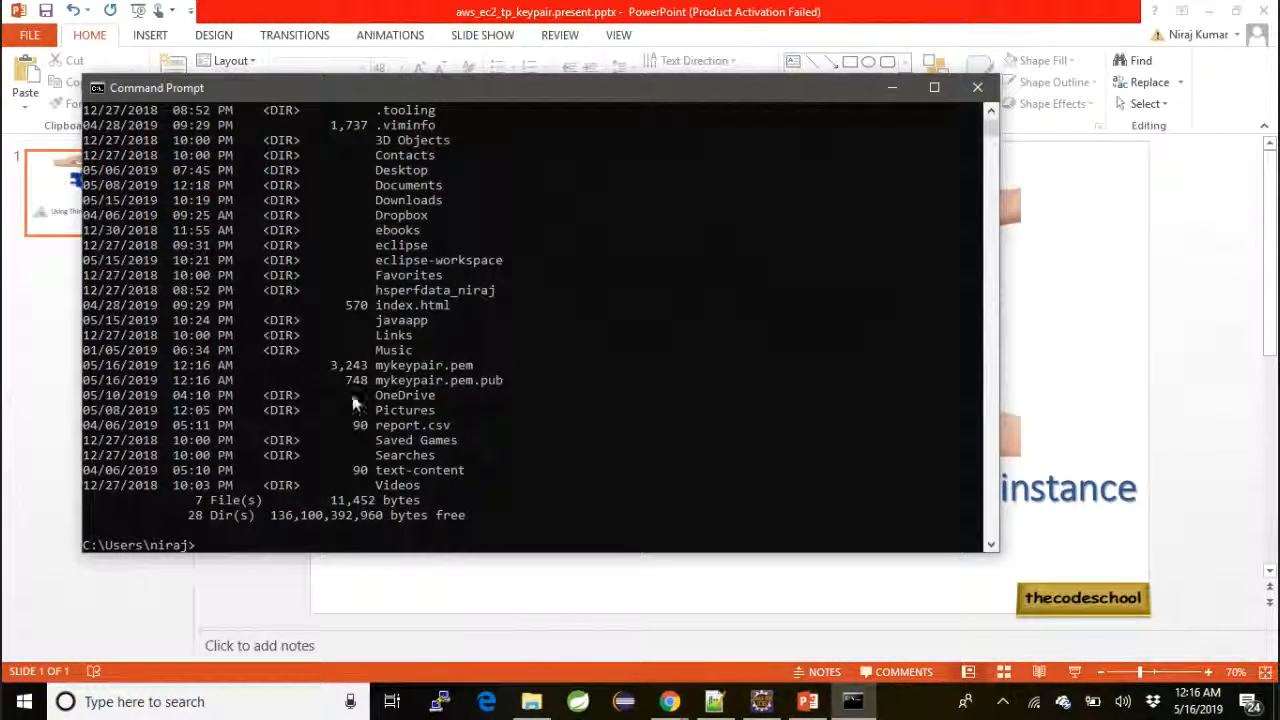
left_click(378, 365)
left_click_drag(378, 365, 488, 390)
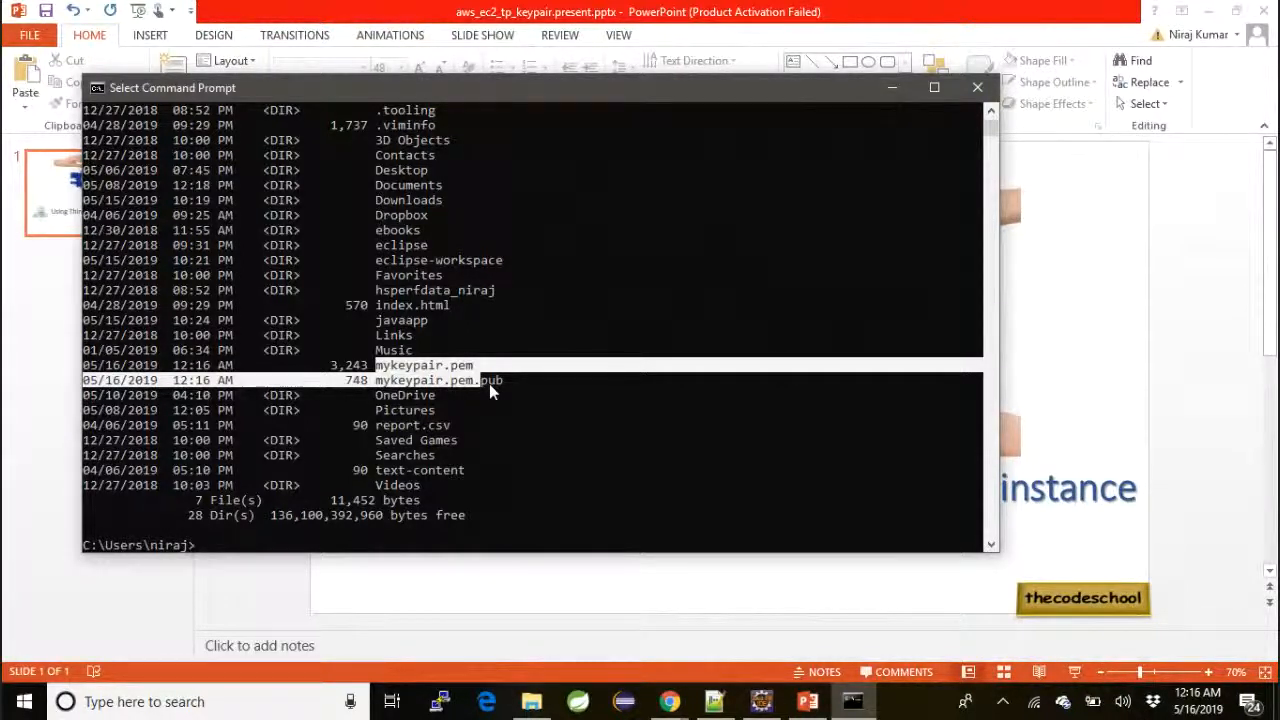
Switch to the AWS Management Console in Chrome and open the EC2 service
left_click(674, 703)
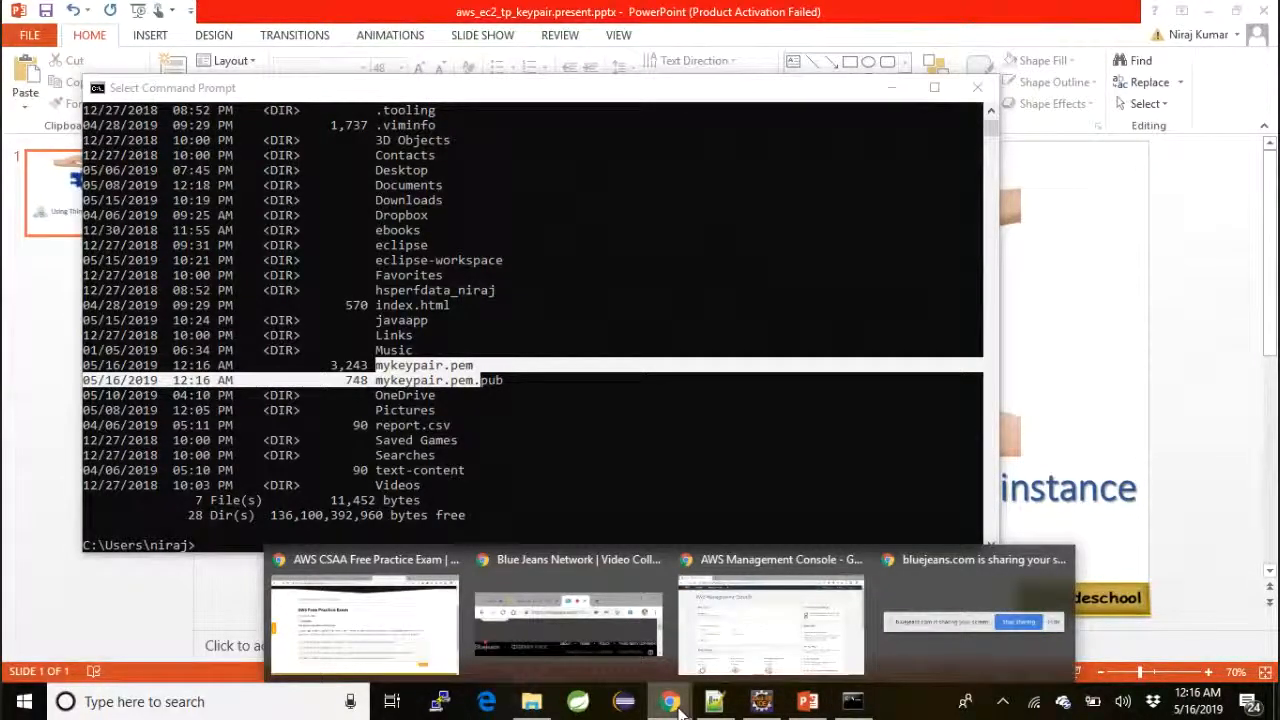
left_click(731, 668)
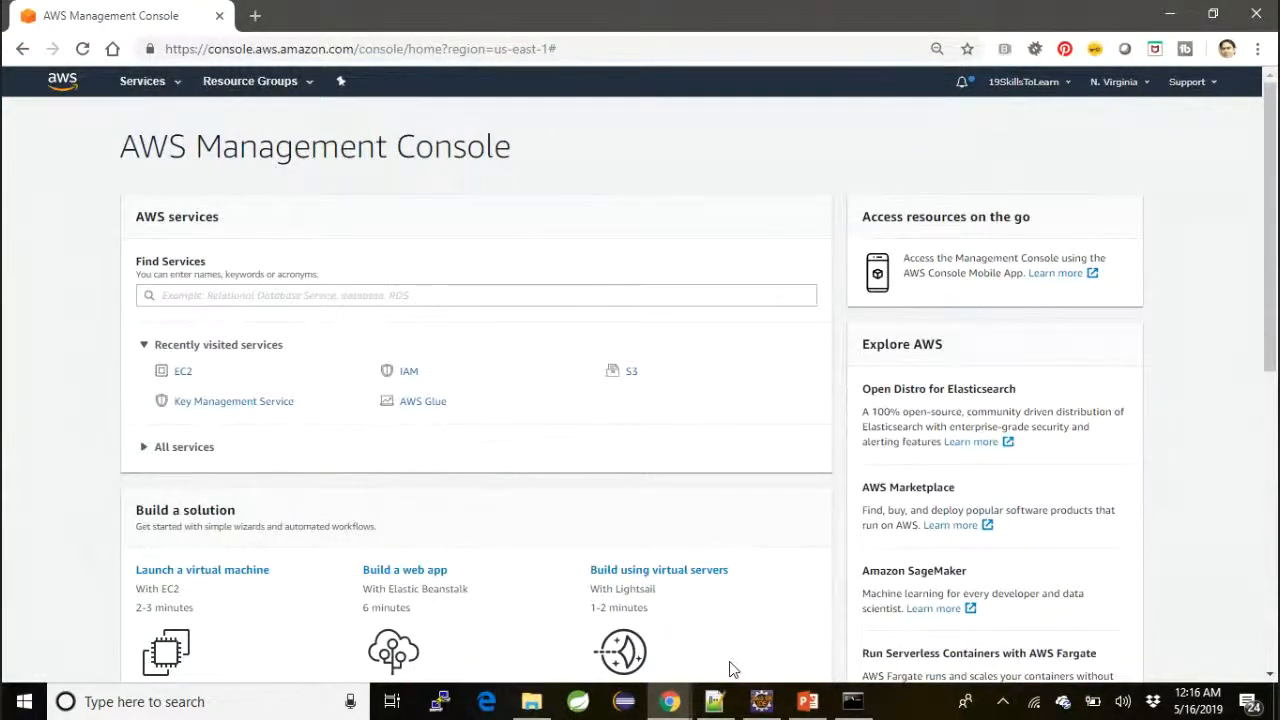
left_click(172, 92)
left_click(237, 205)
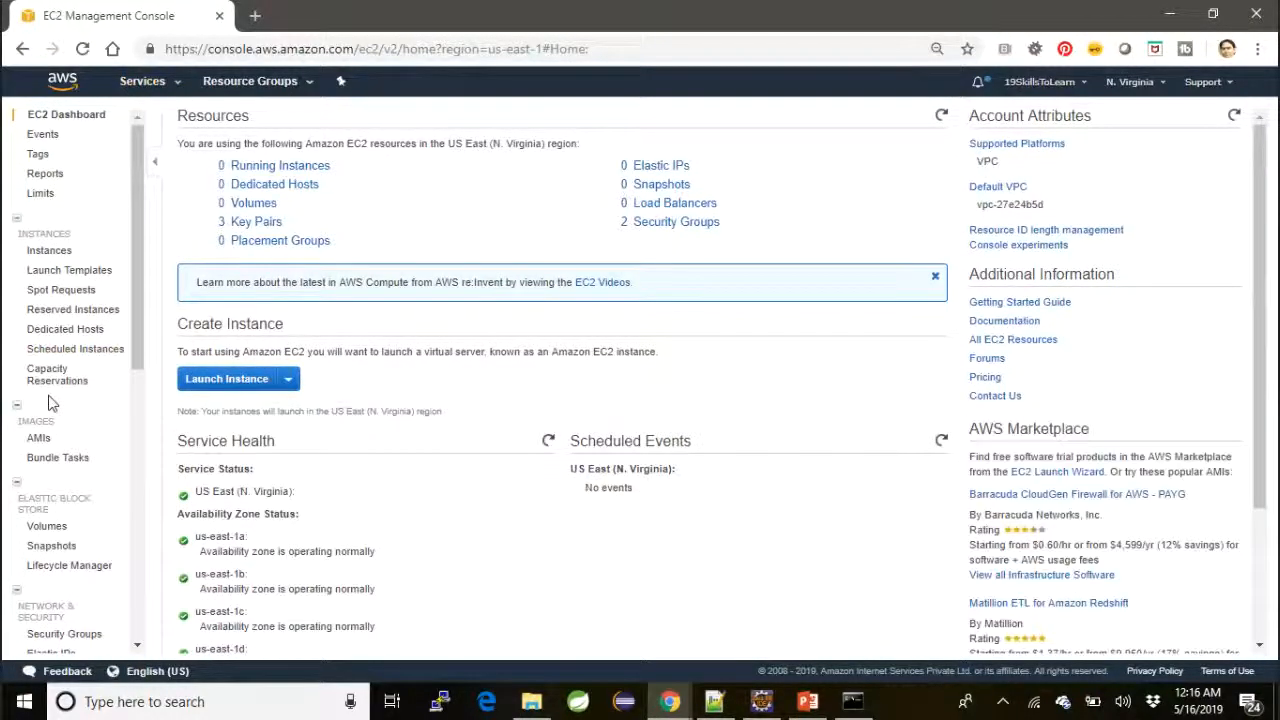
Open the Key Pairs page under EC2 Network & Security
scroll(50, 402, "down", 2)
scroll(50, 402, "down", 3)
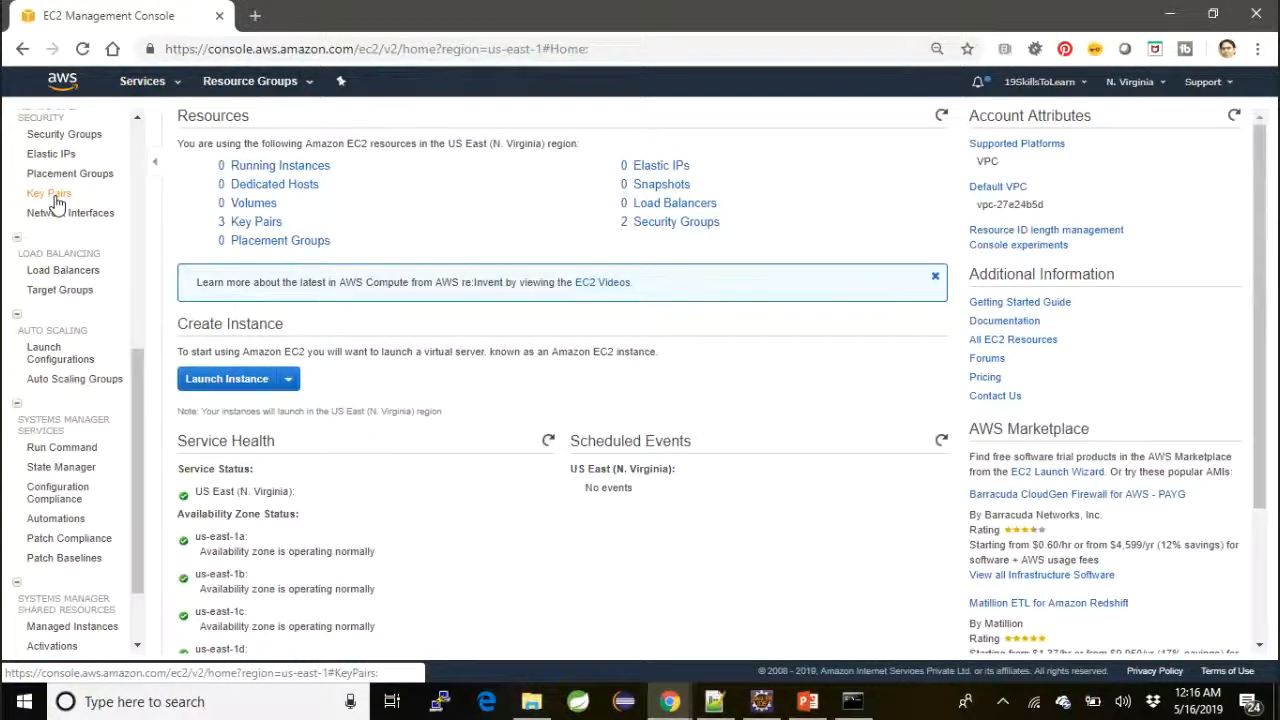
scroll(56, 203, "up", 1)
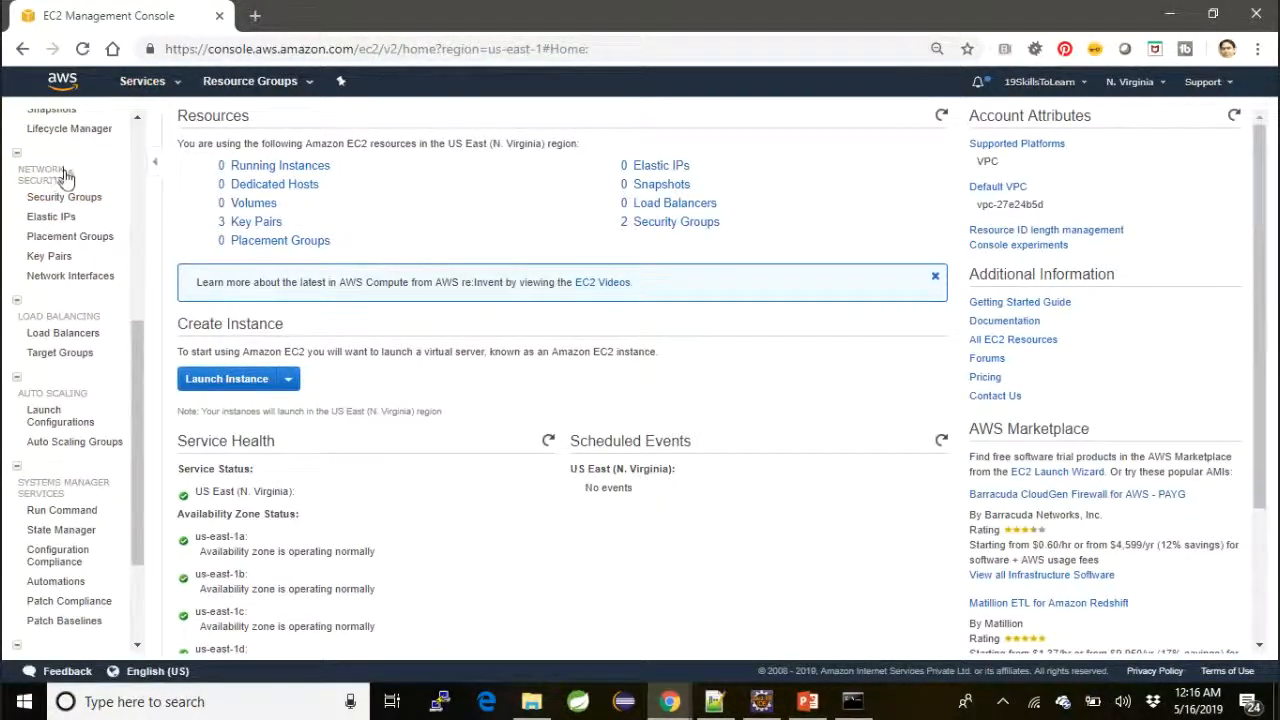
left_click(50, 257)
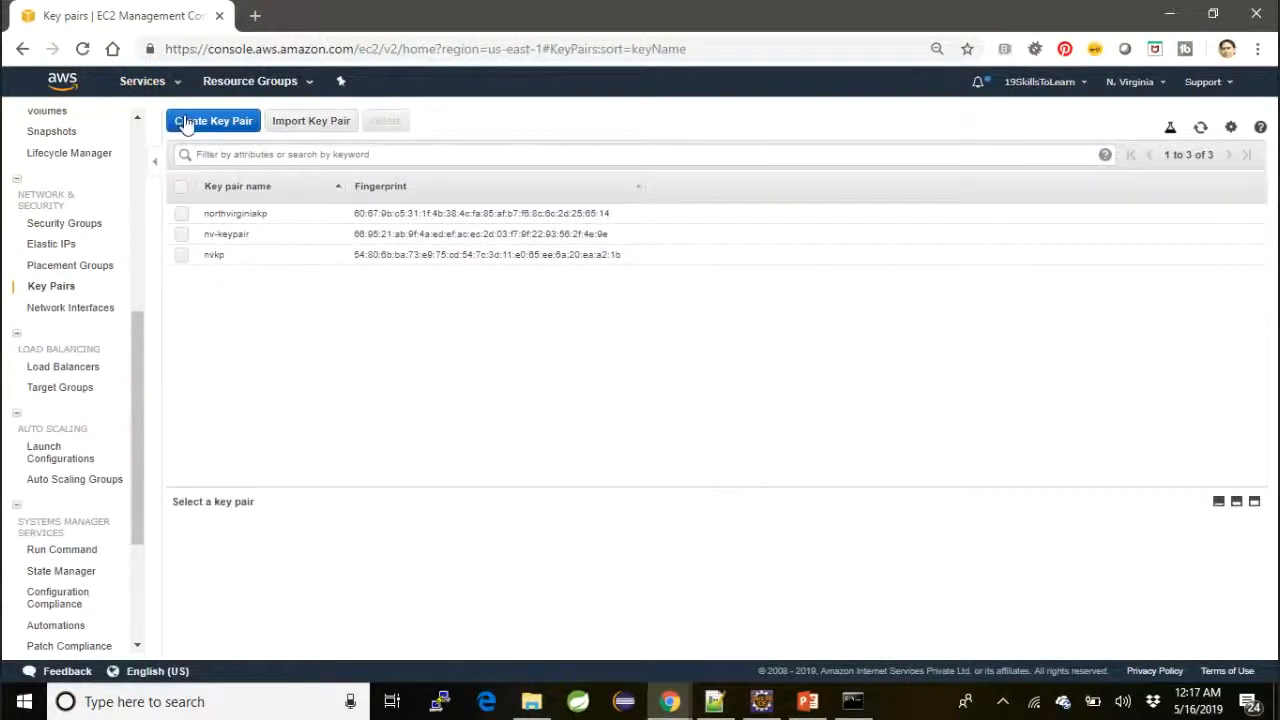
Start a key pair import and load the public key file mykeypair.pem.pub from the user's home folder under C:\Users
left_click(321, 122)
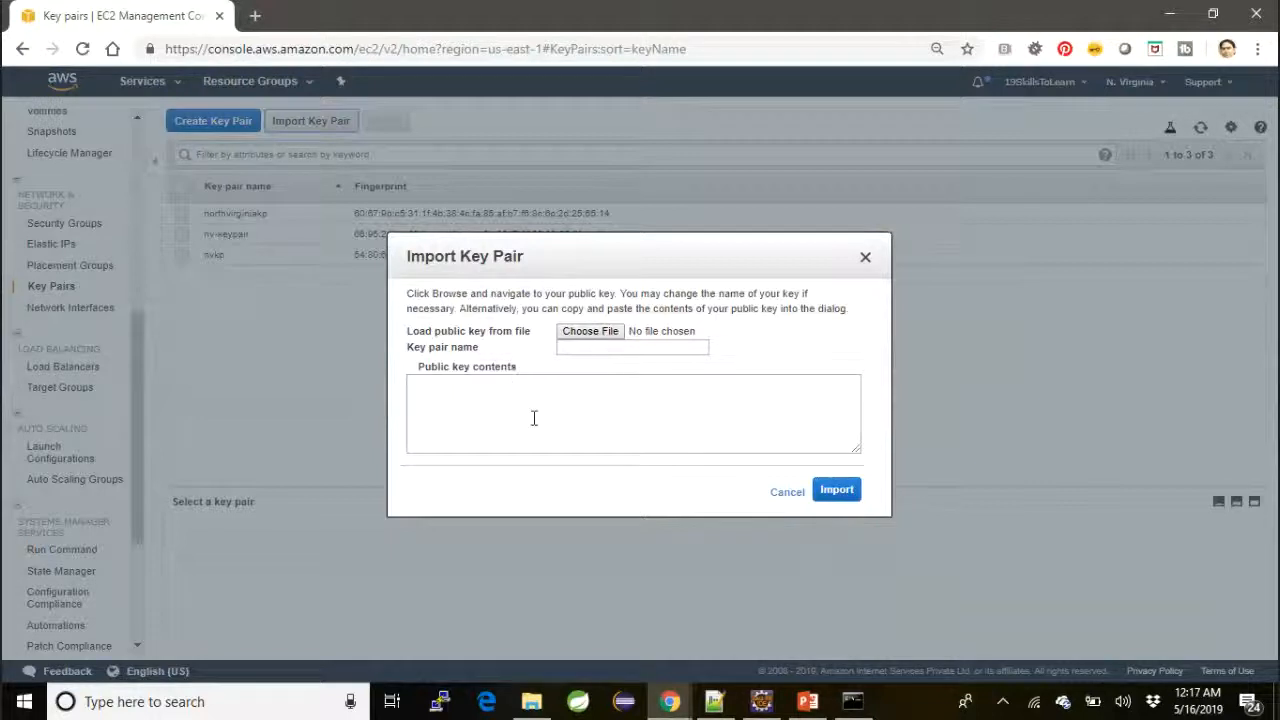
left_click(596, 331)
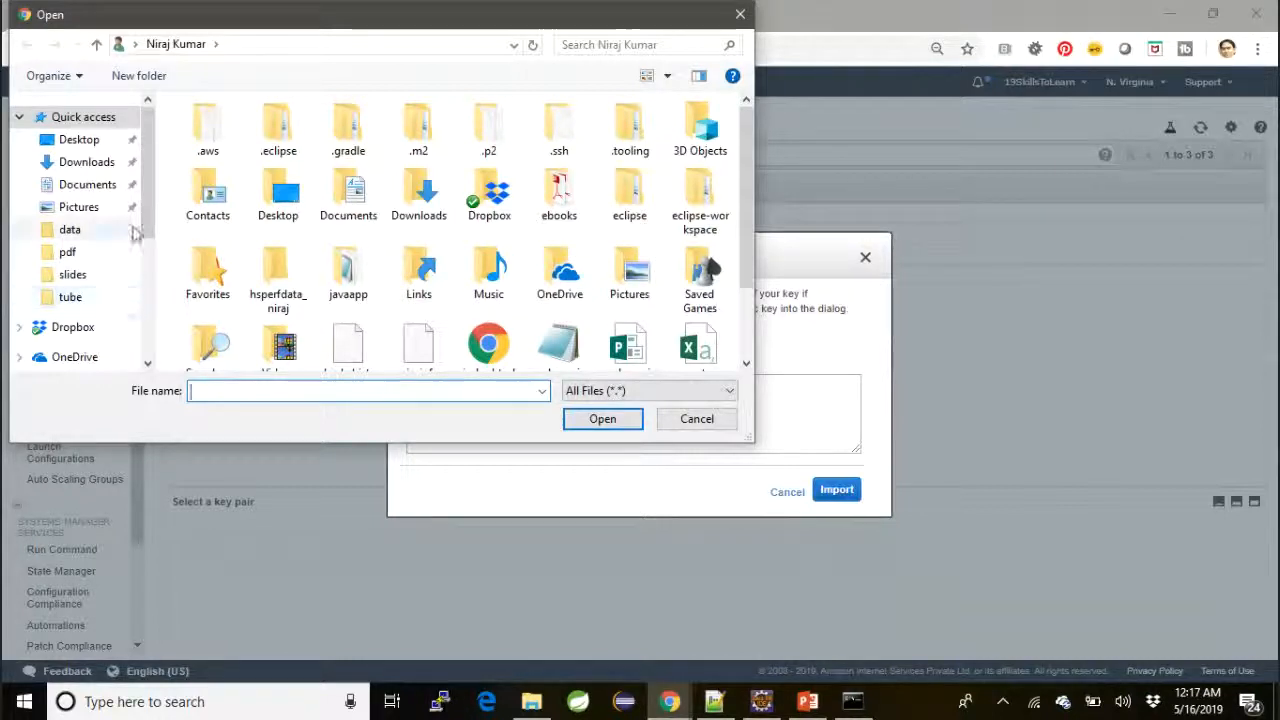
left_click_drag(146, 230, 148, 290)
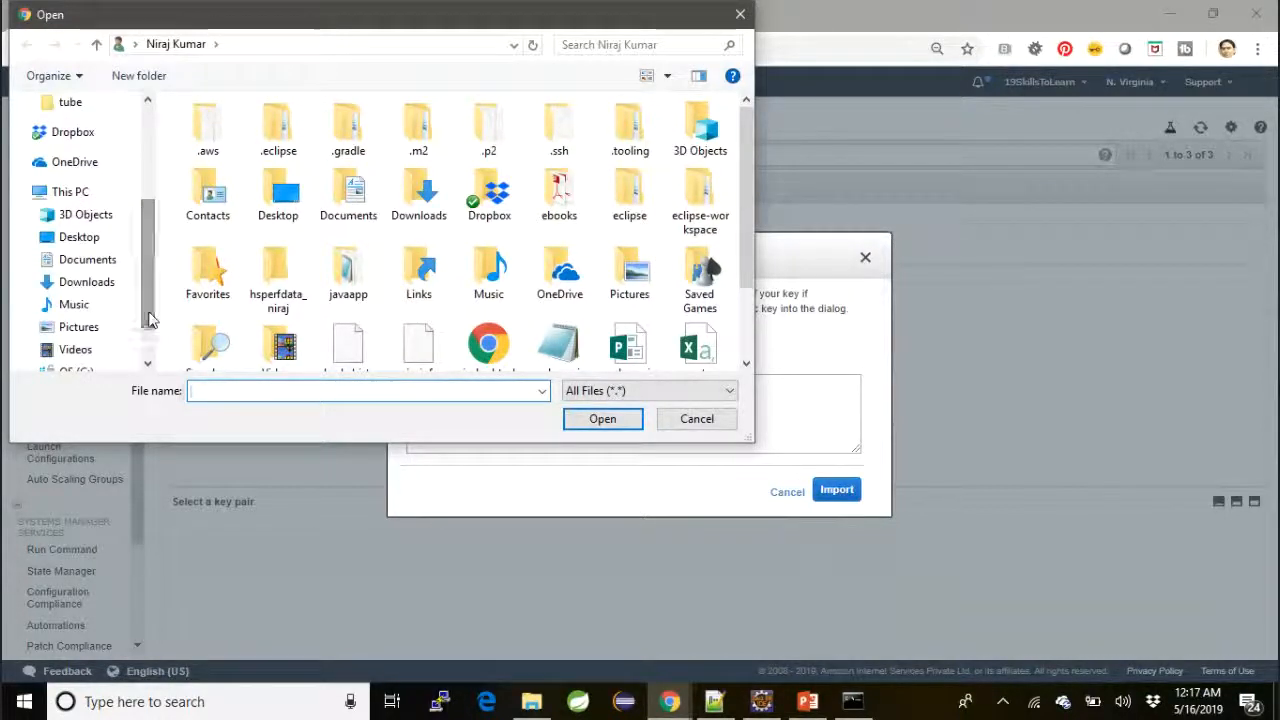
left_click_drag(150, 318, 149, 362)
left_click(90, 321)
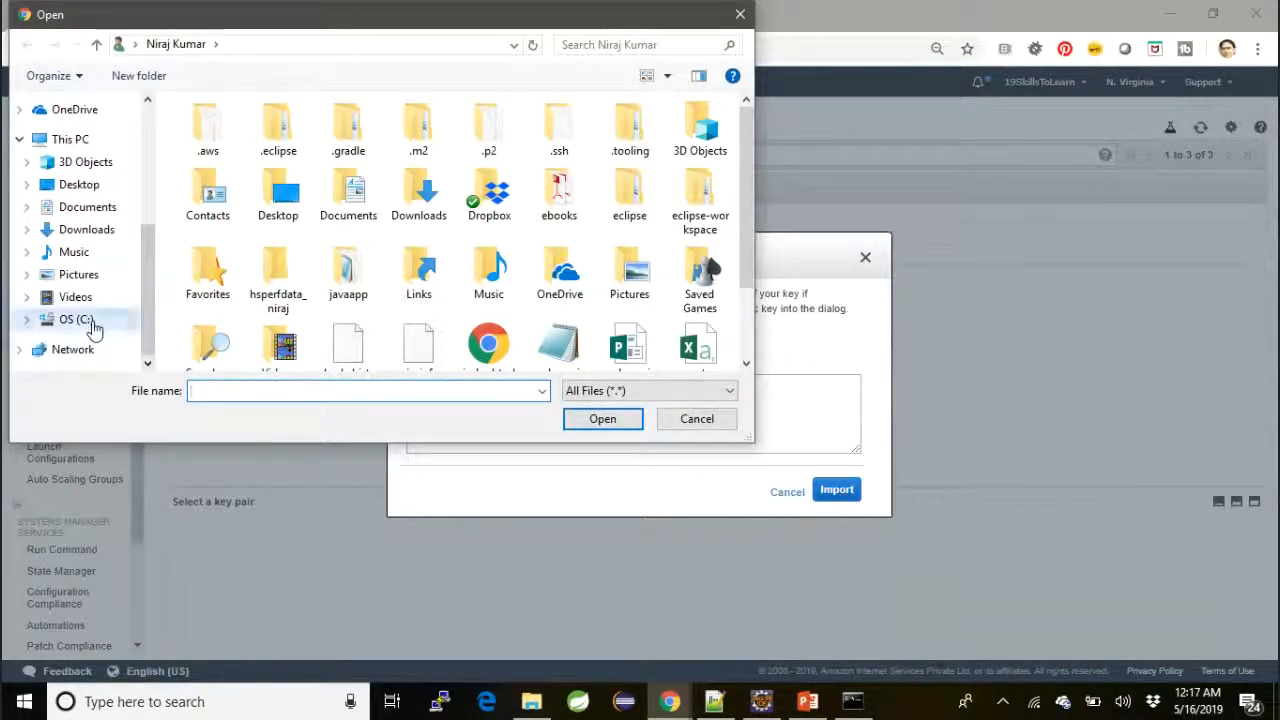
double_click(227, 309)
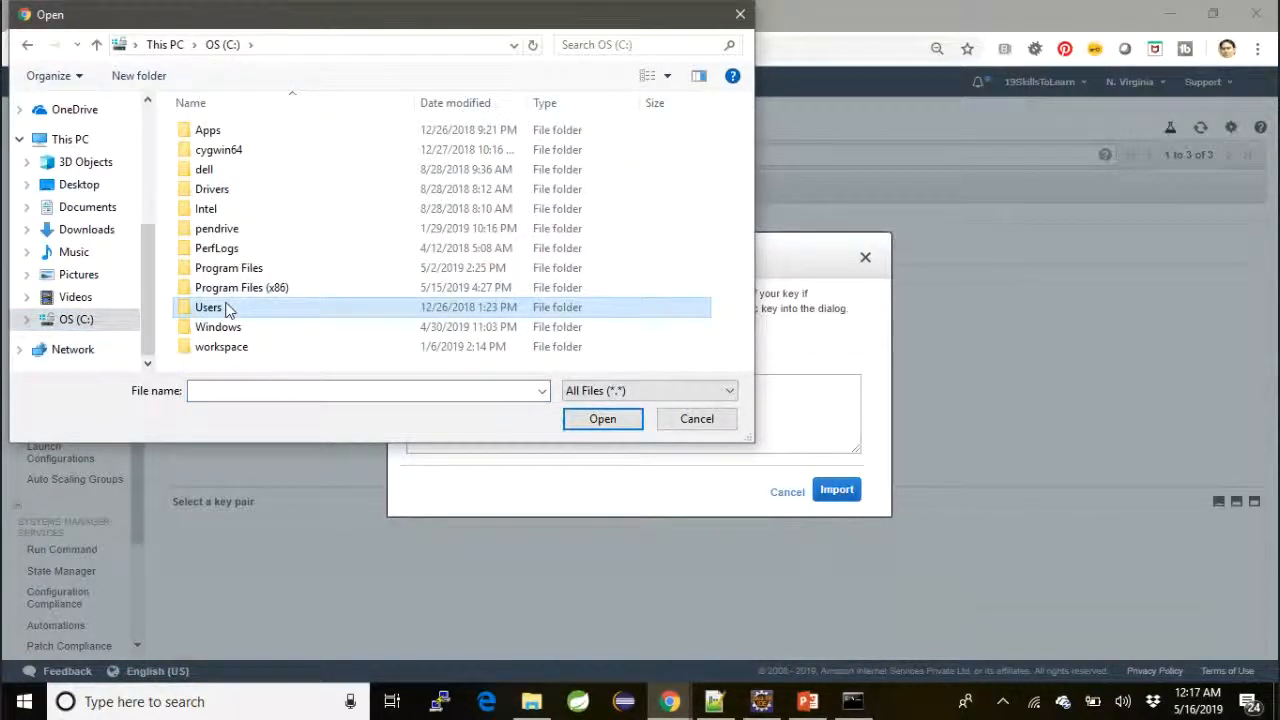
double_click(250, 135)
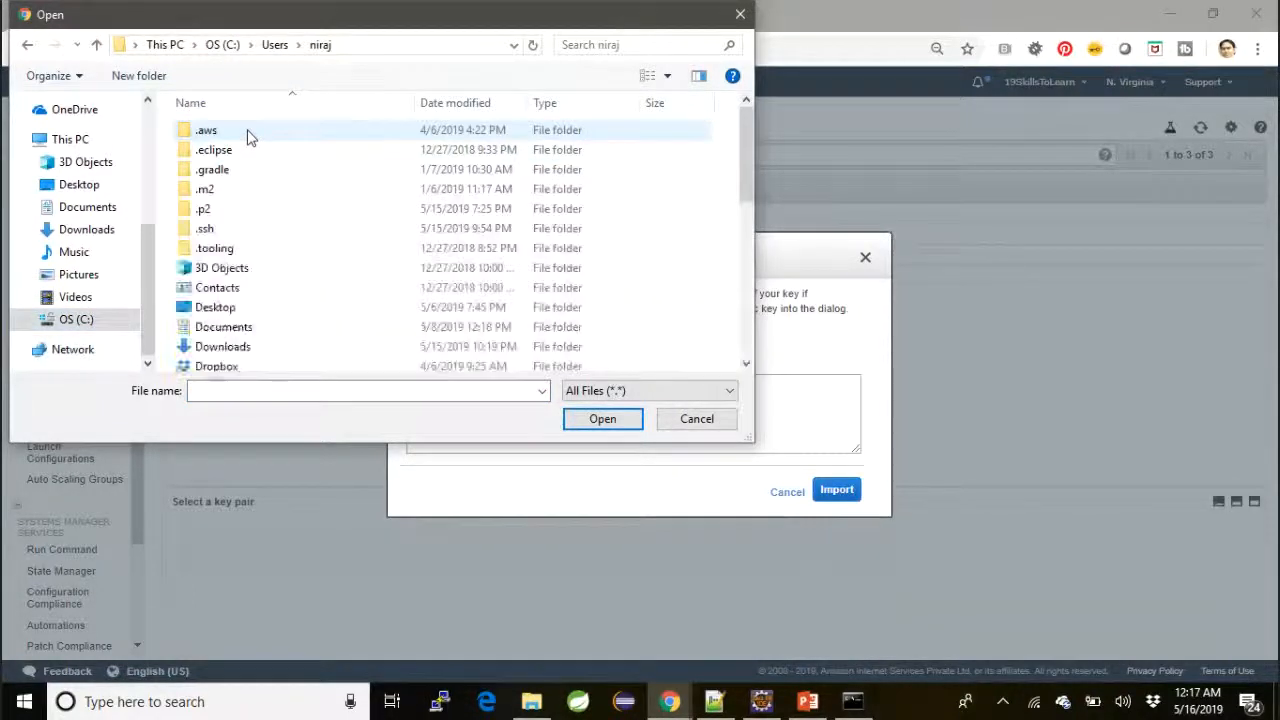
scroll(269, 283, "down", 5)
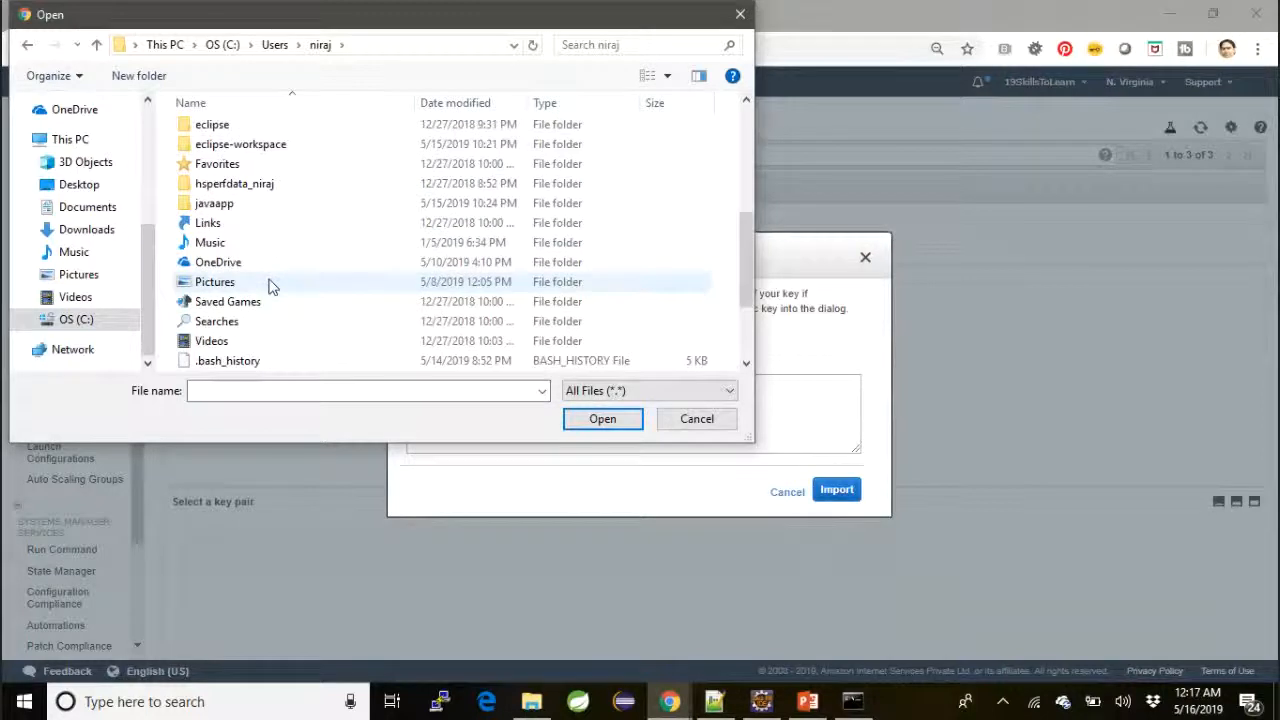
scroll(269, 287, "down", 3)
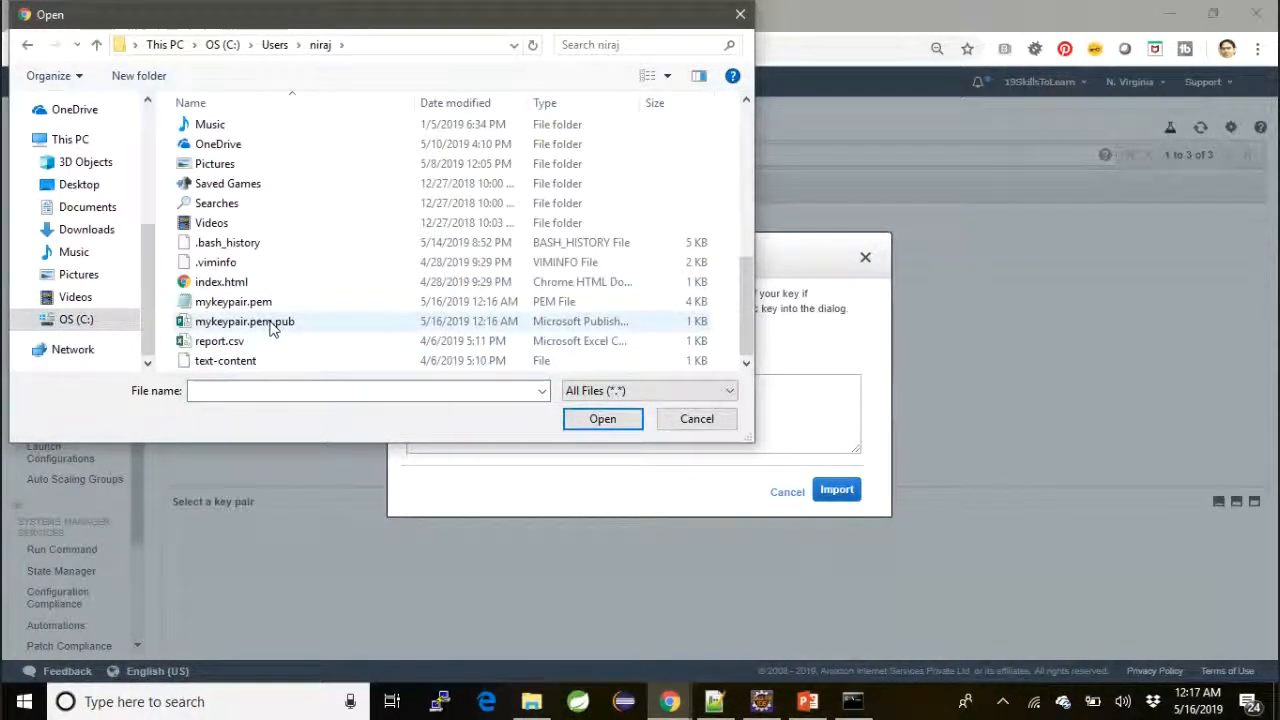
left_click(271, 328)
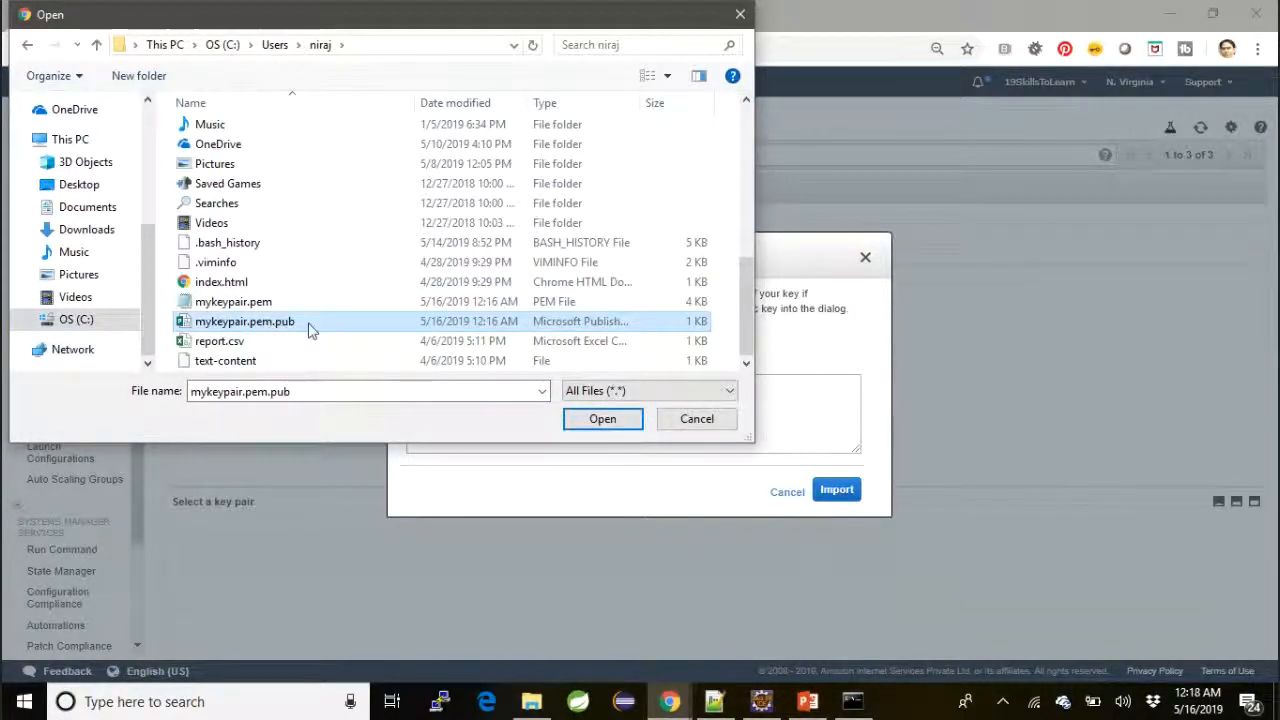
left_click(602, 420)
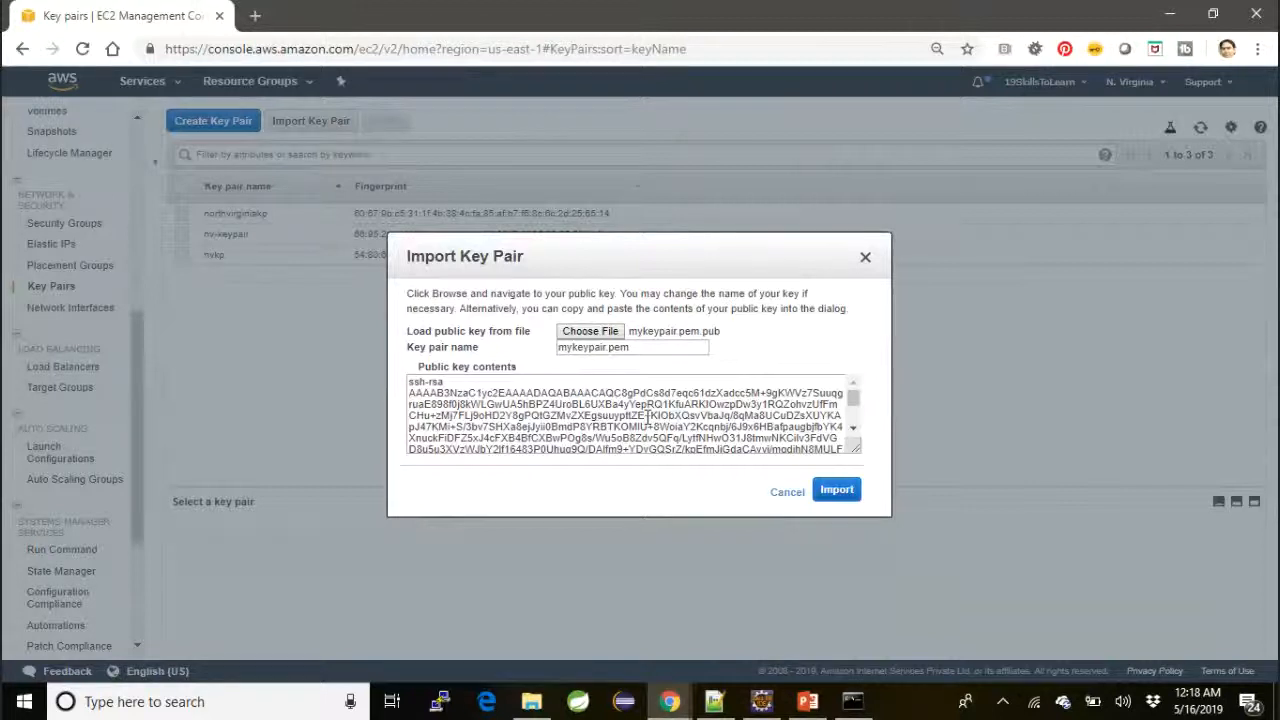
Import the loaded public key as mykeypair.pem and select it in the key pair list
scroll(648, 420, "down", 2)
scroll(648, 420, "up", 3)
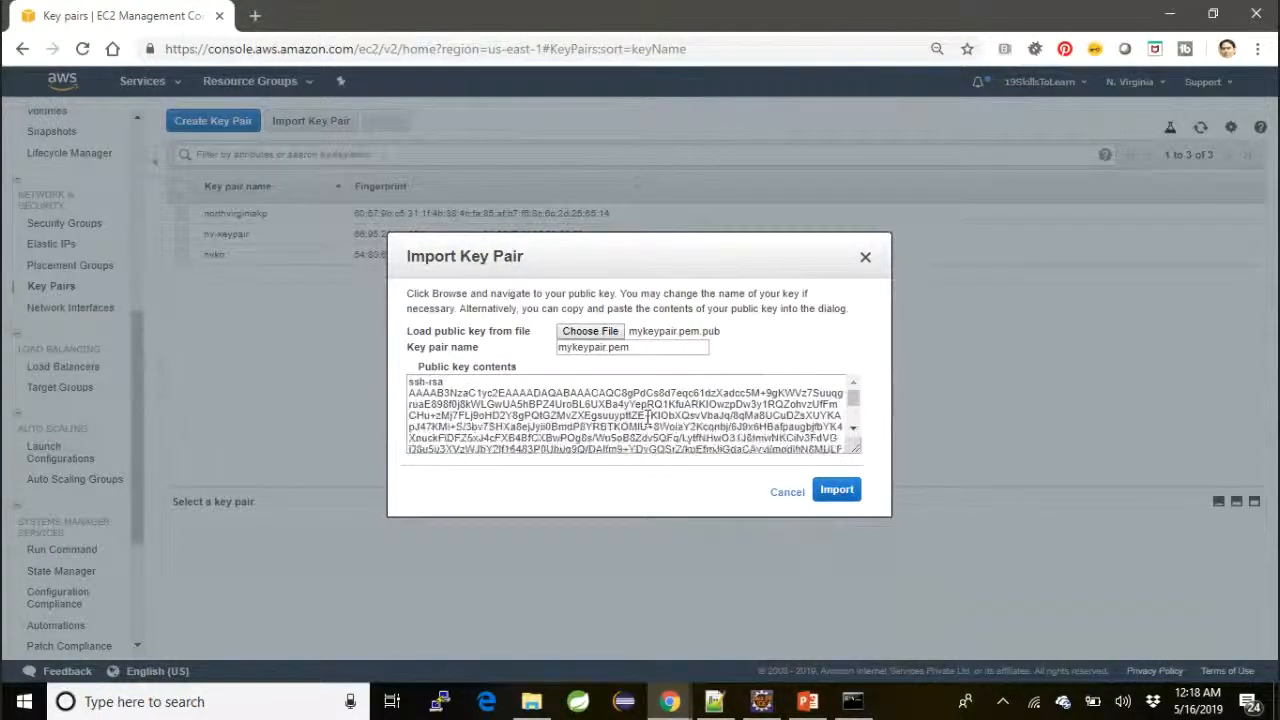
left_click(837, 492)
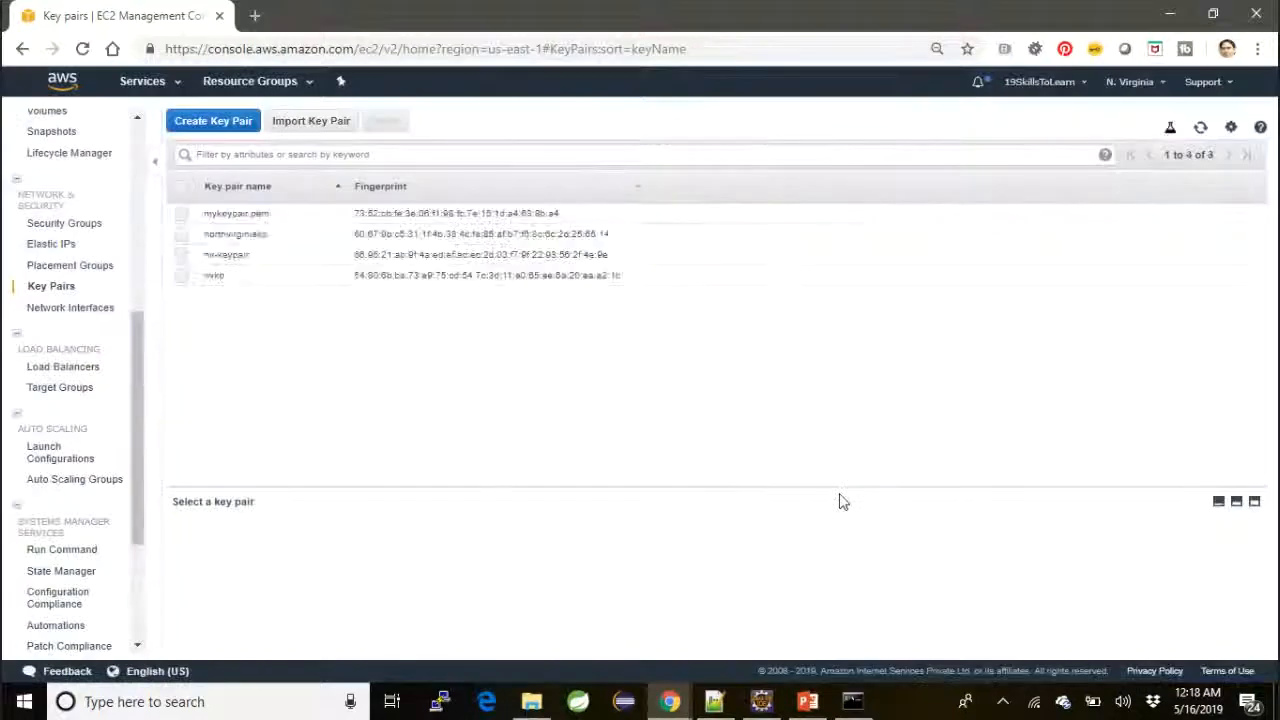
left_click(236, 214)
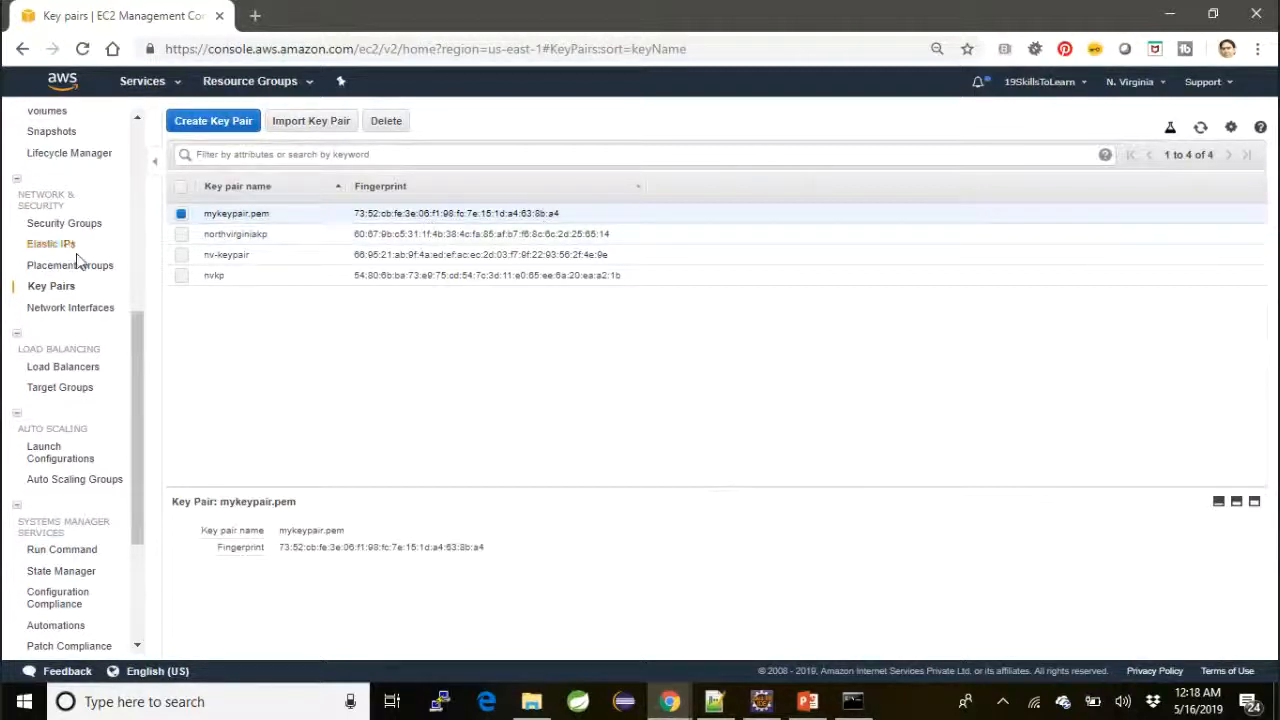
Begin launching an EC2 instance with the 64-bit (x86) Amazon Linux 2 AMI and type t2.micro, continuing to the instance details
scroll(82, 258, "up", 4)
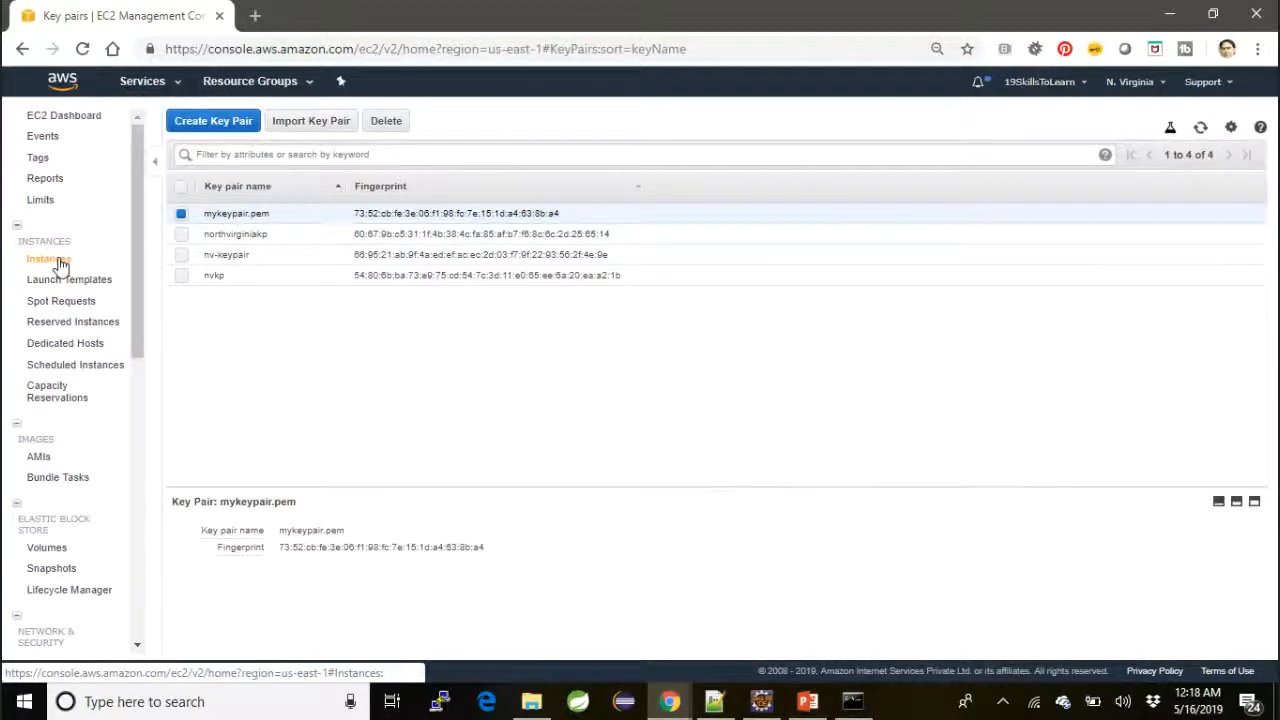
left_click(60, 264)
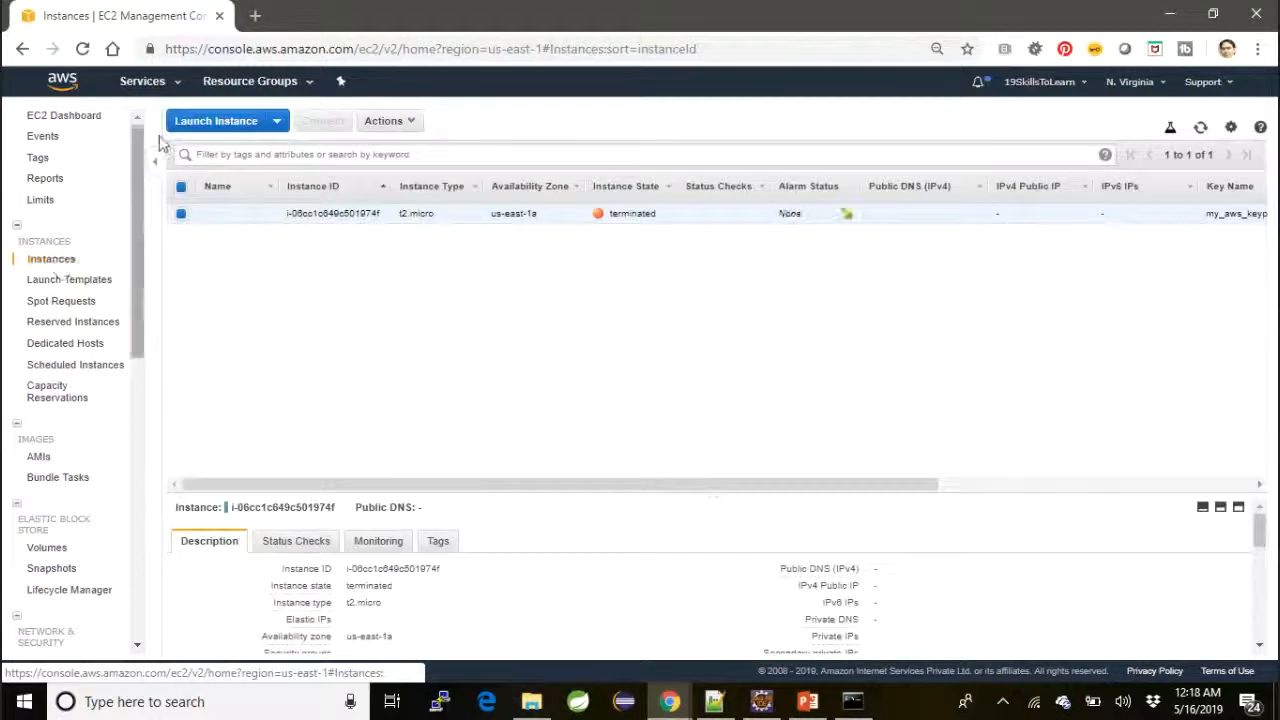
left_click(211, 128)
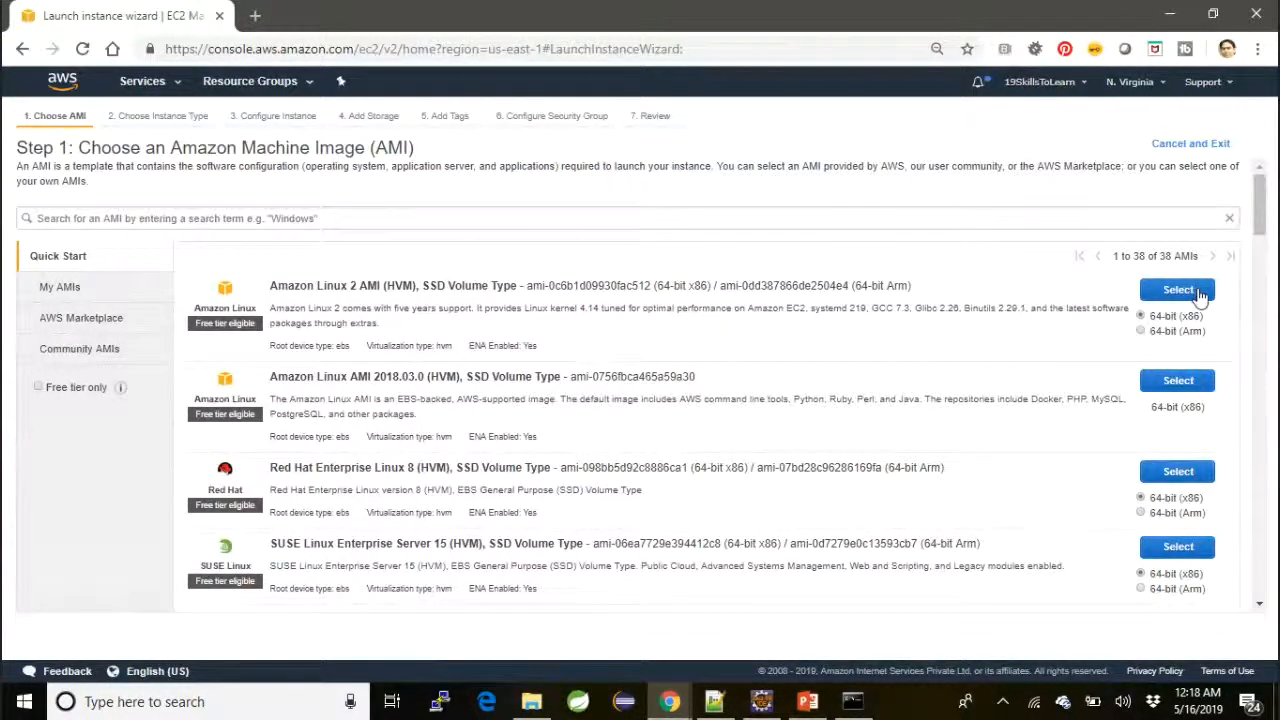
left_click(1178, 290)
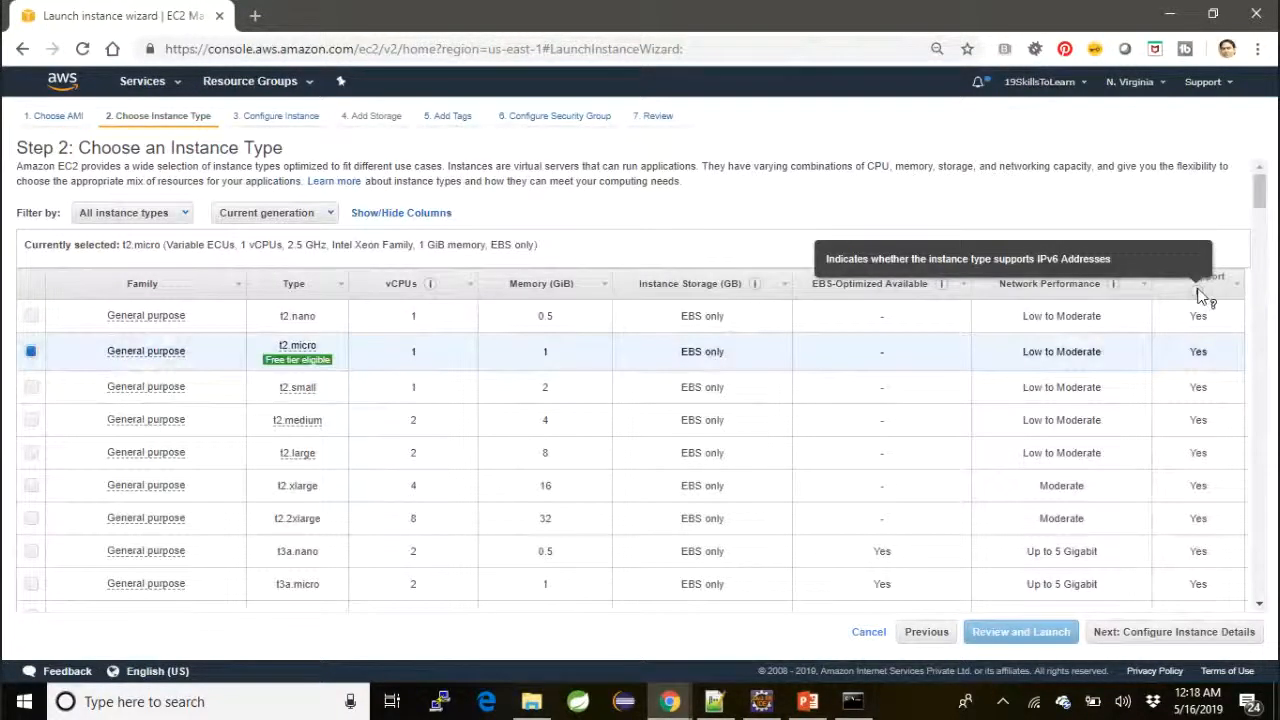
left_click(1165, 636)
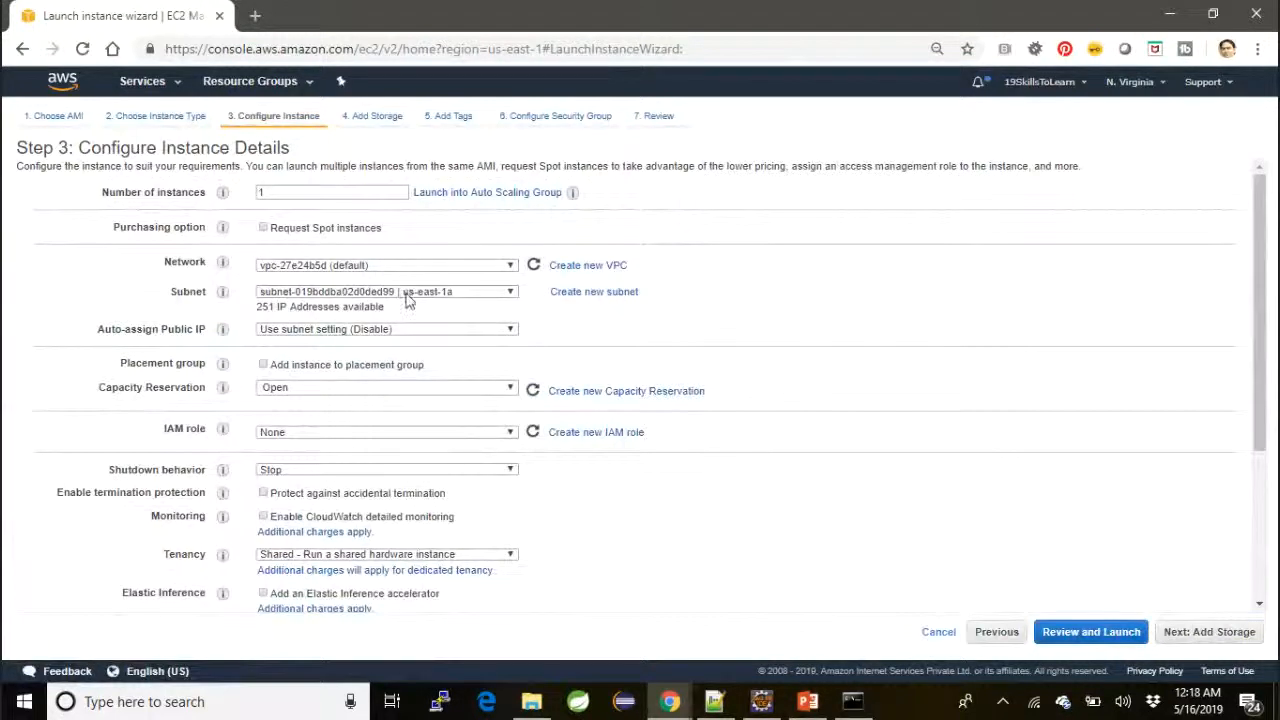
Enable auto-assigned public IP for the instance and continue to the launch review with default storage, no tags and the default new security group
left_click(391, 329)
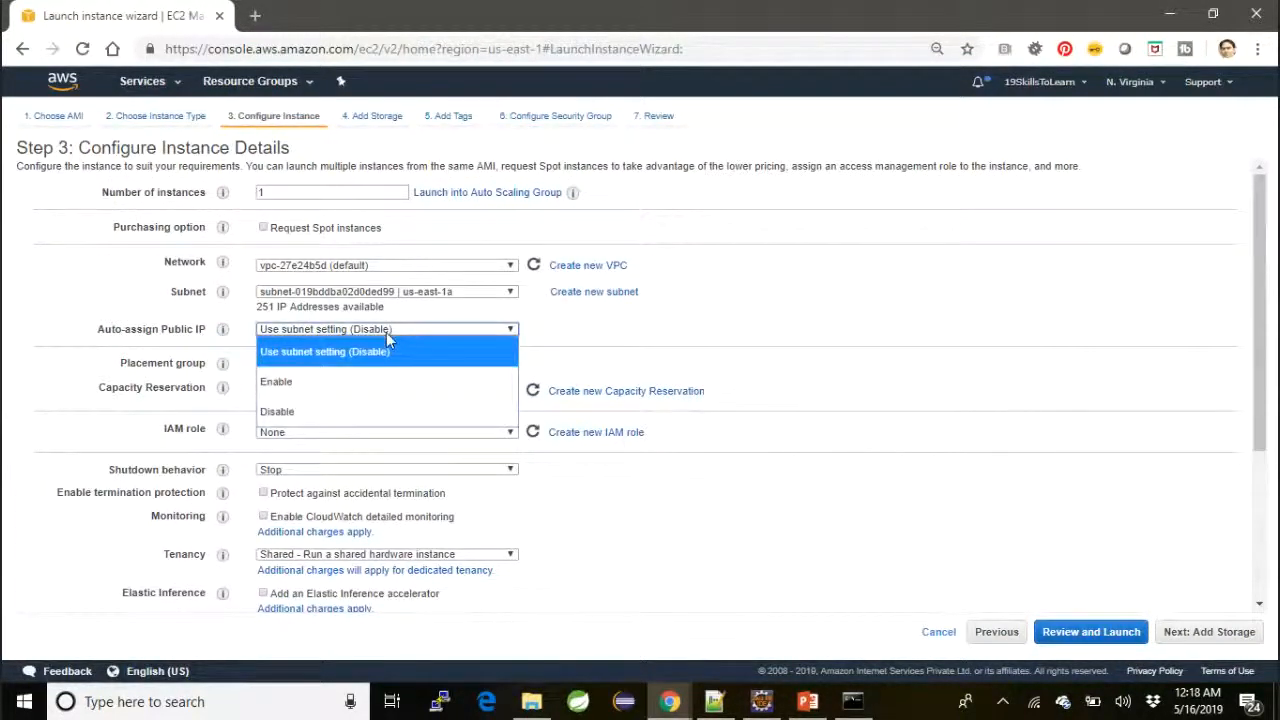
left_click(346, 381)
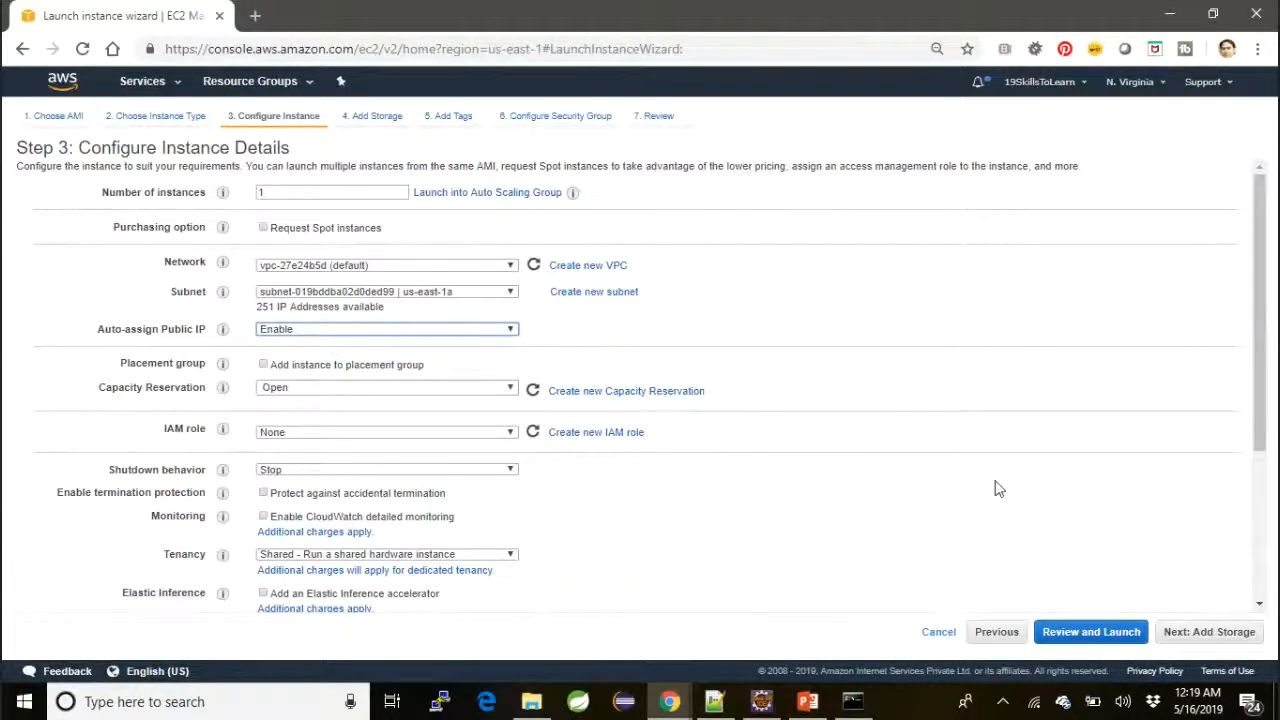
left_click(1193, 637)
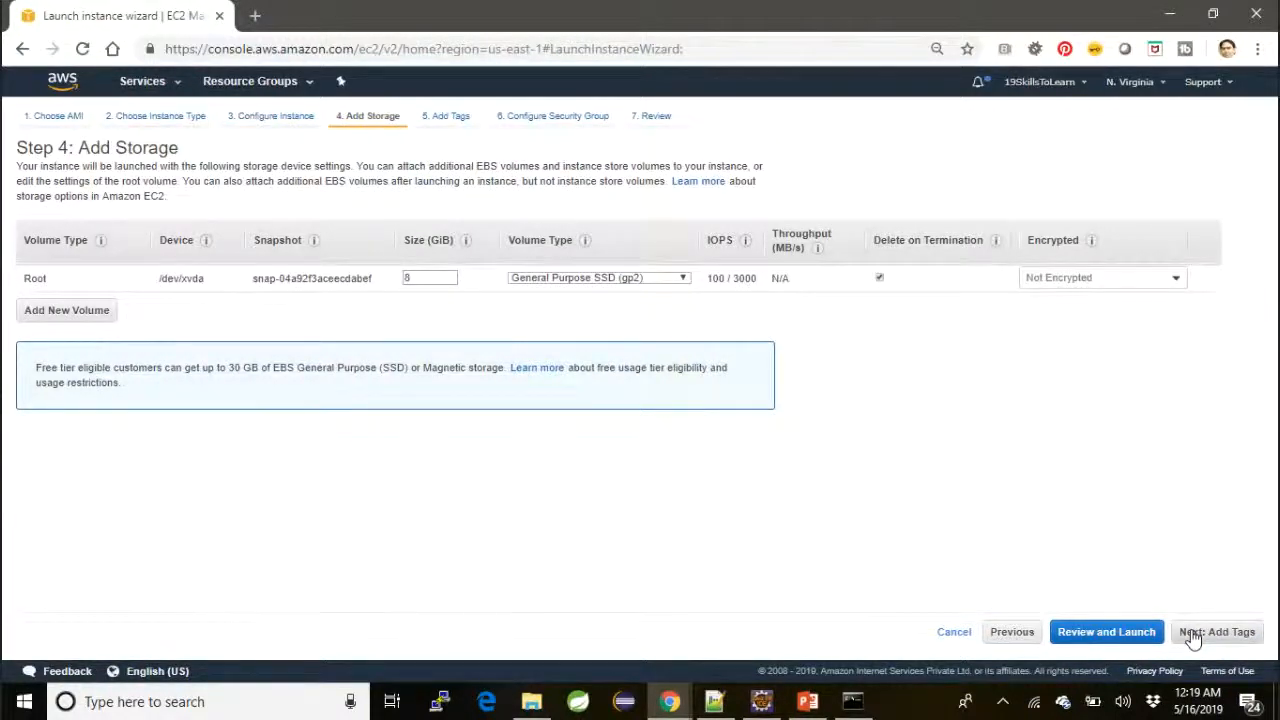
left_click(1193, 637)
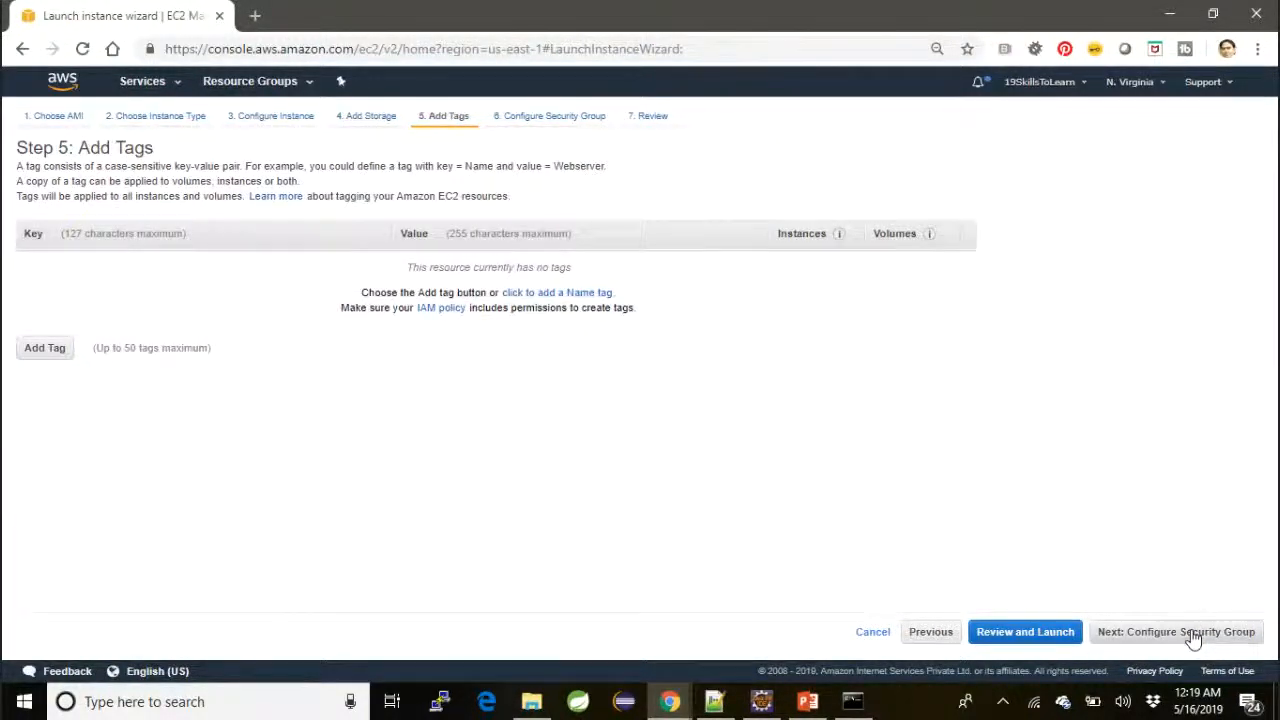
left_click(1193, 637)
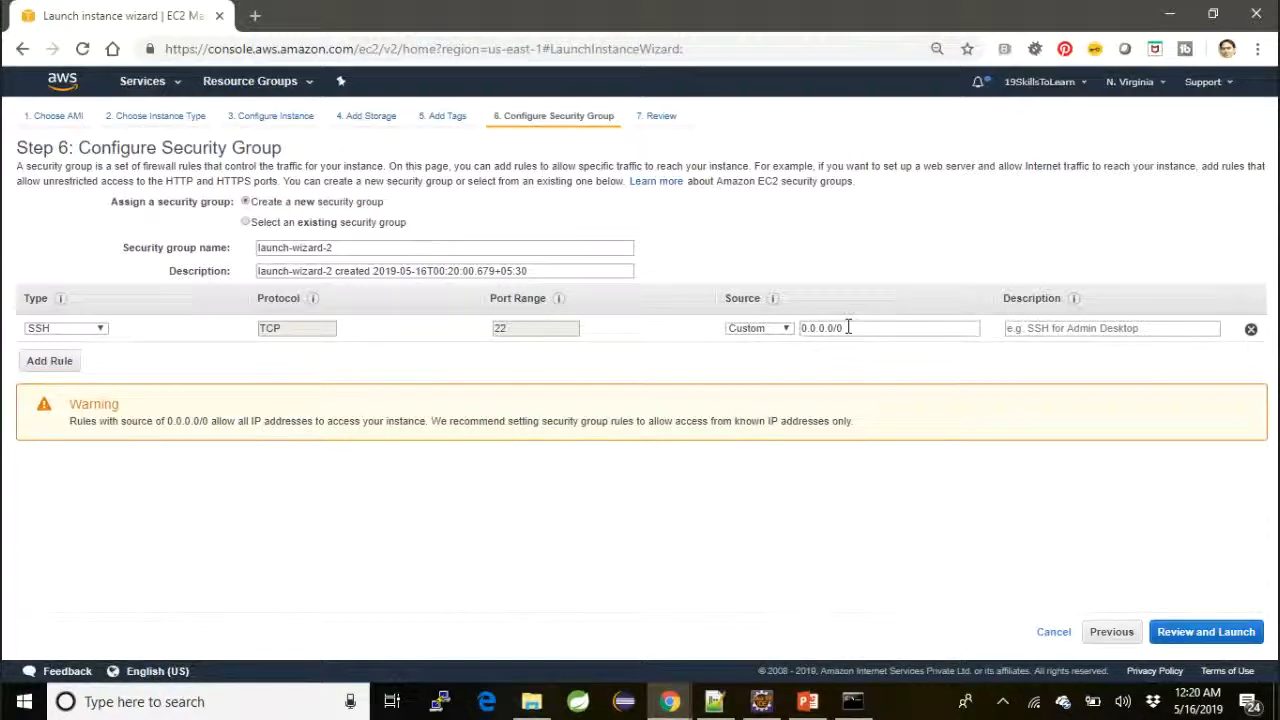
left_click(1240, 633)
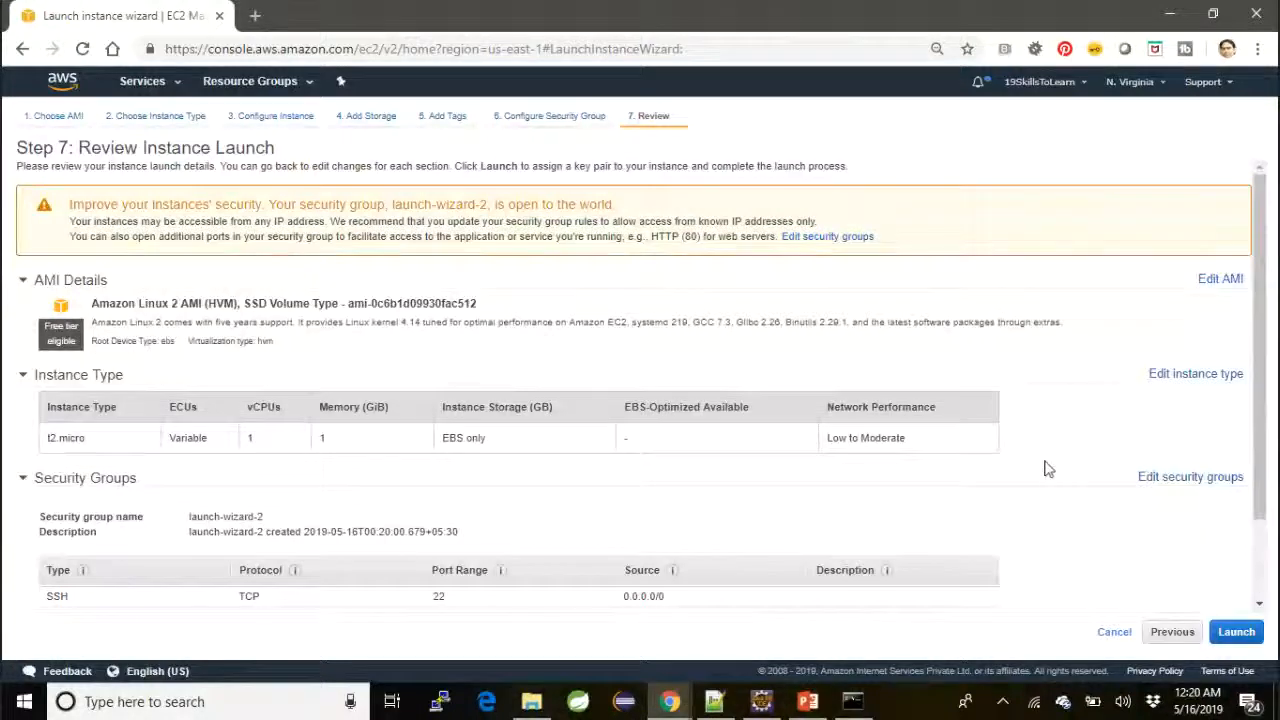
Launch the instance with the existing key pair mykeypair.pem, acknowledging access to its private key file
left_click(1236, 631)
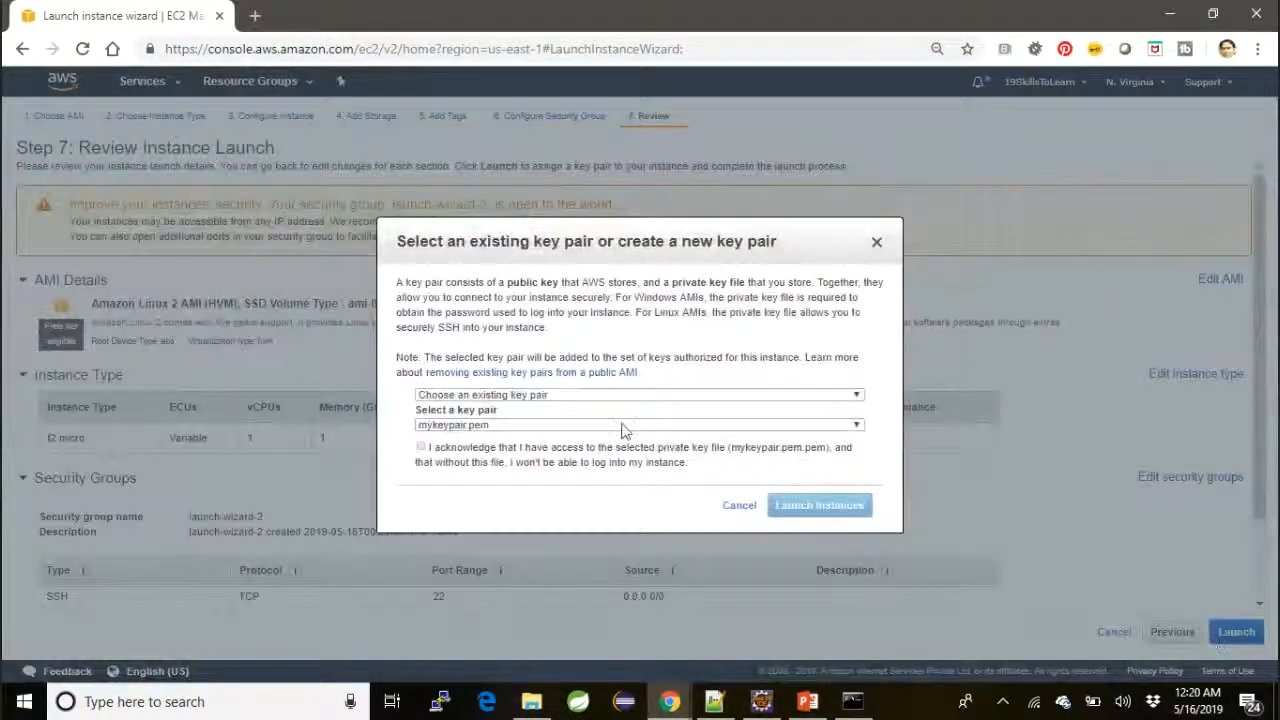
left_click(473, 428)
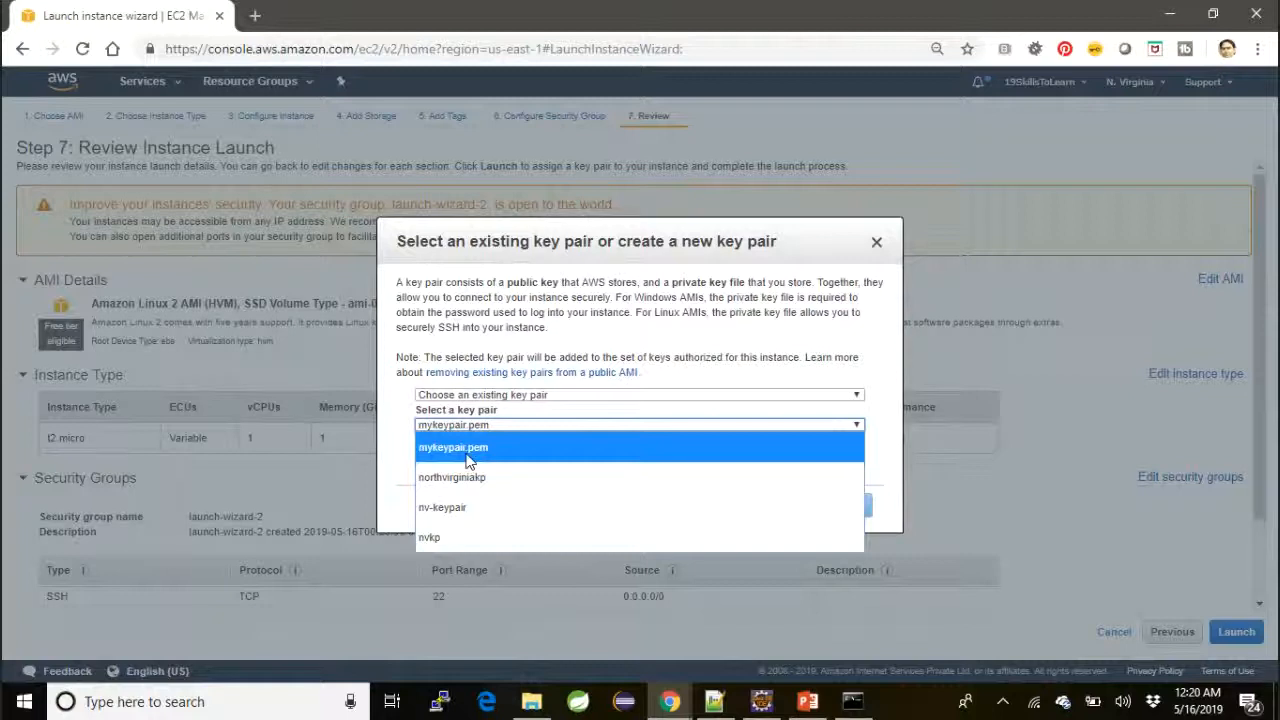
left_click(467, 450)
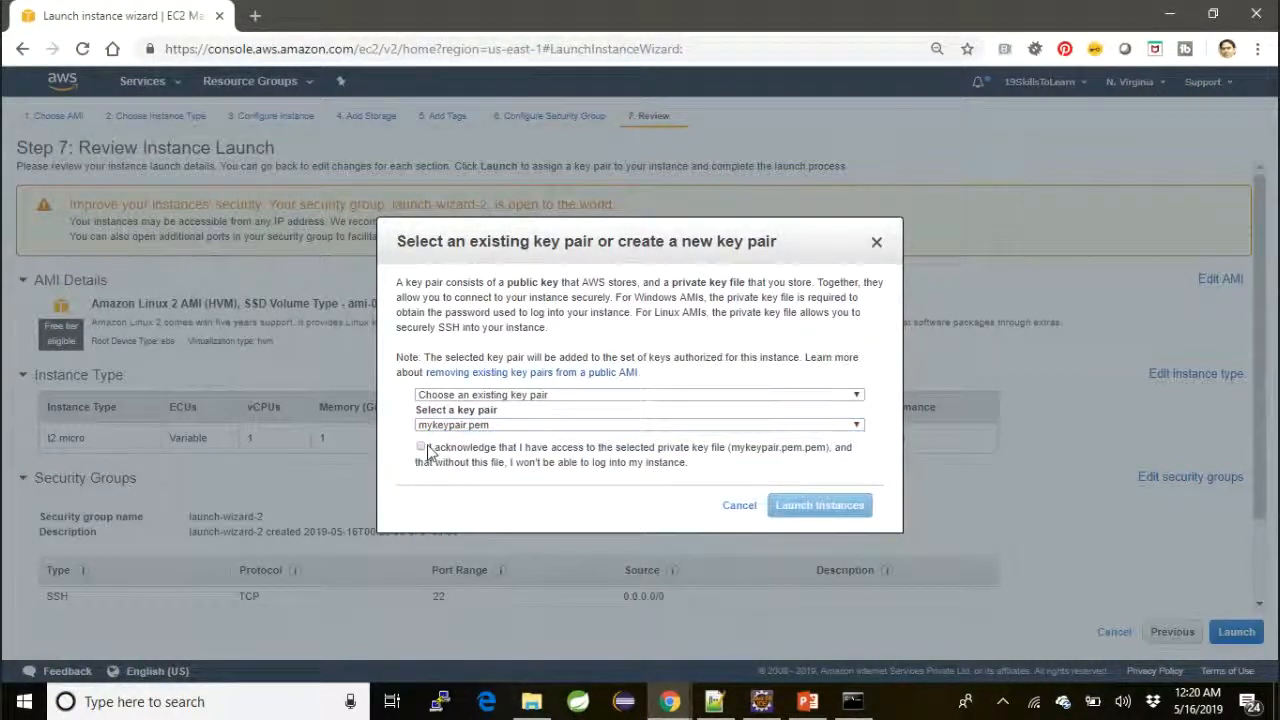
left_click(421, 448)
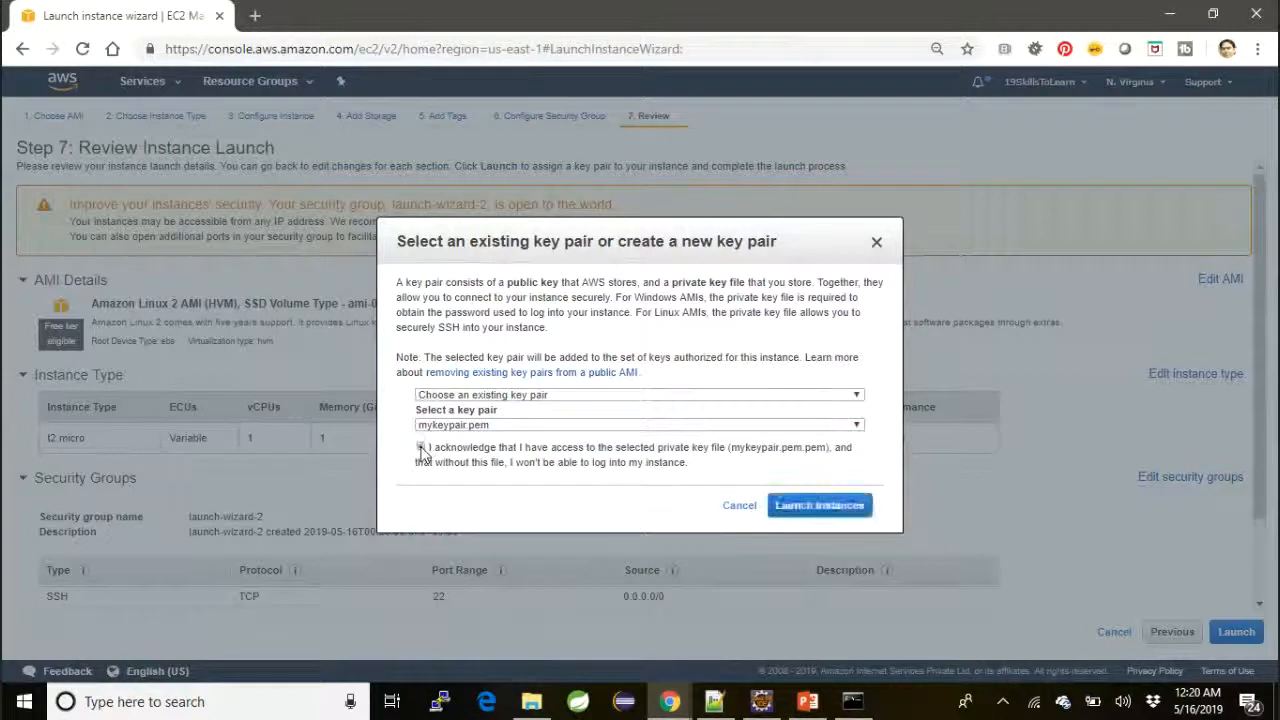
left_click(818, 512)
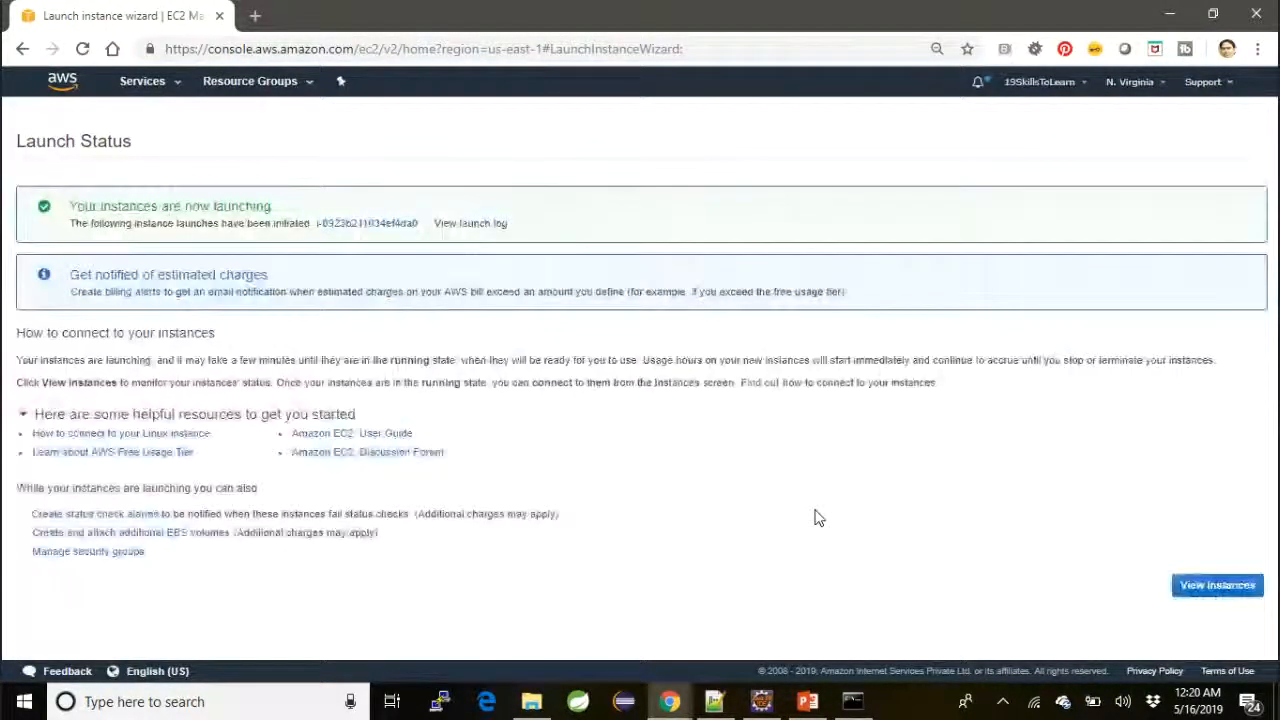
Open the newly launched instance in the Instances list and refresh its status
left_click(401, 224)
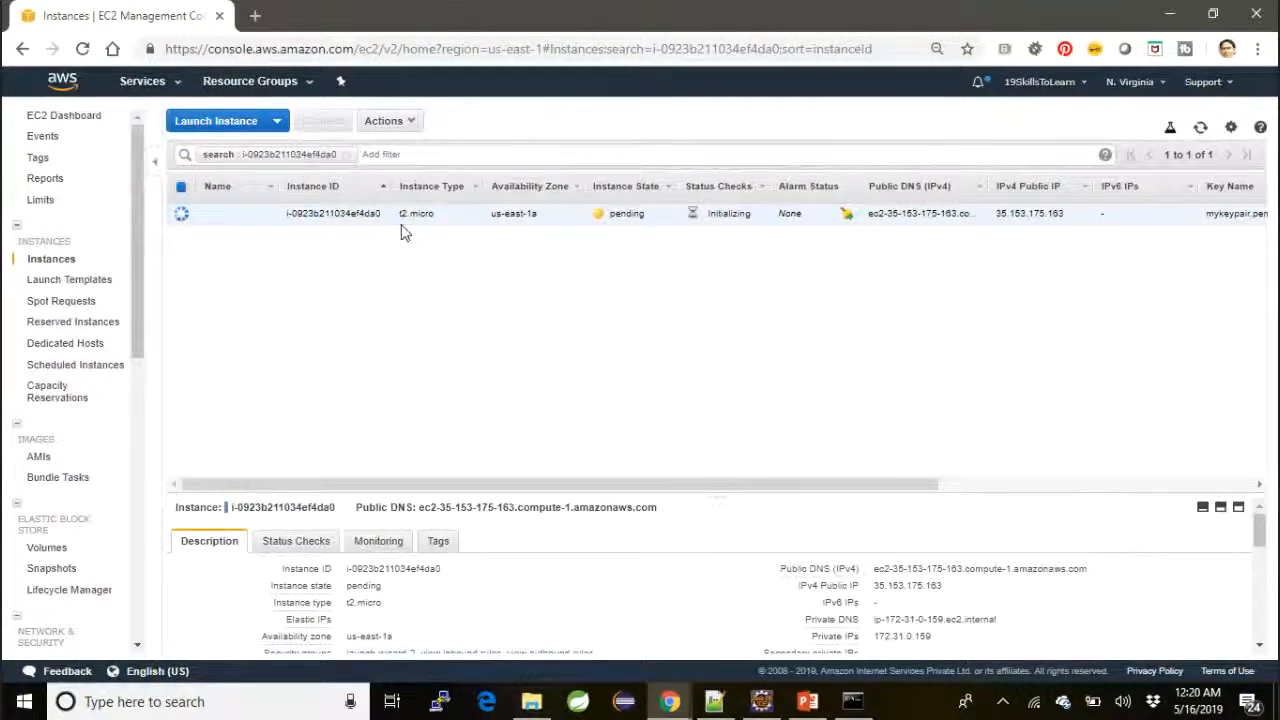
left_click(1201, 129)
left_click(1201, 129)
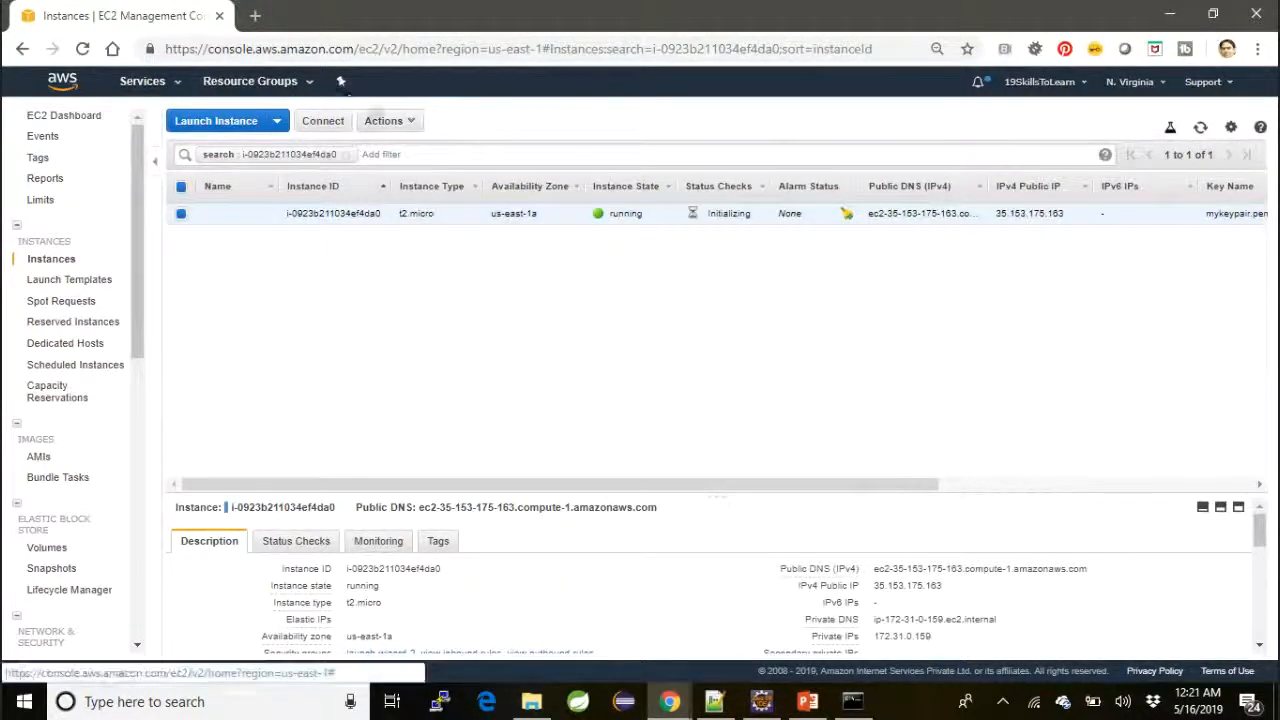
Open the connection instructions for the running instance and select the example ssh command
left_click(407, 128)
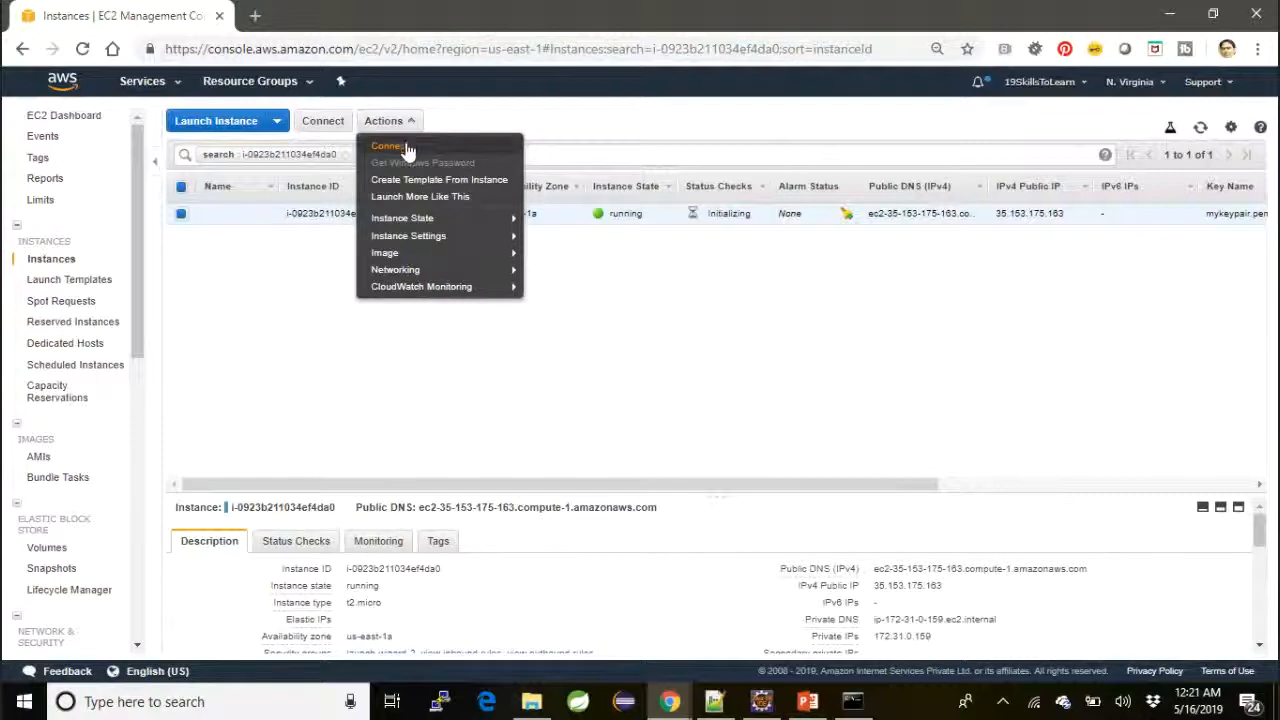
left_click(406, 145)
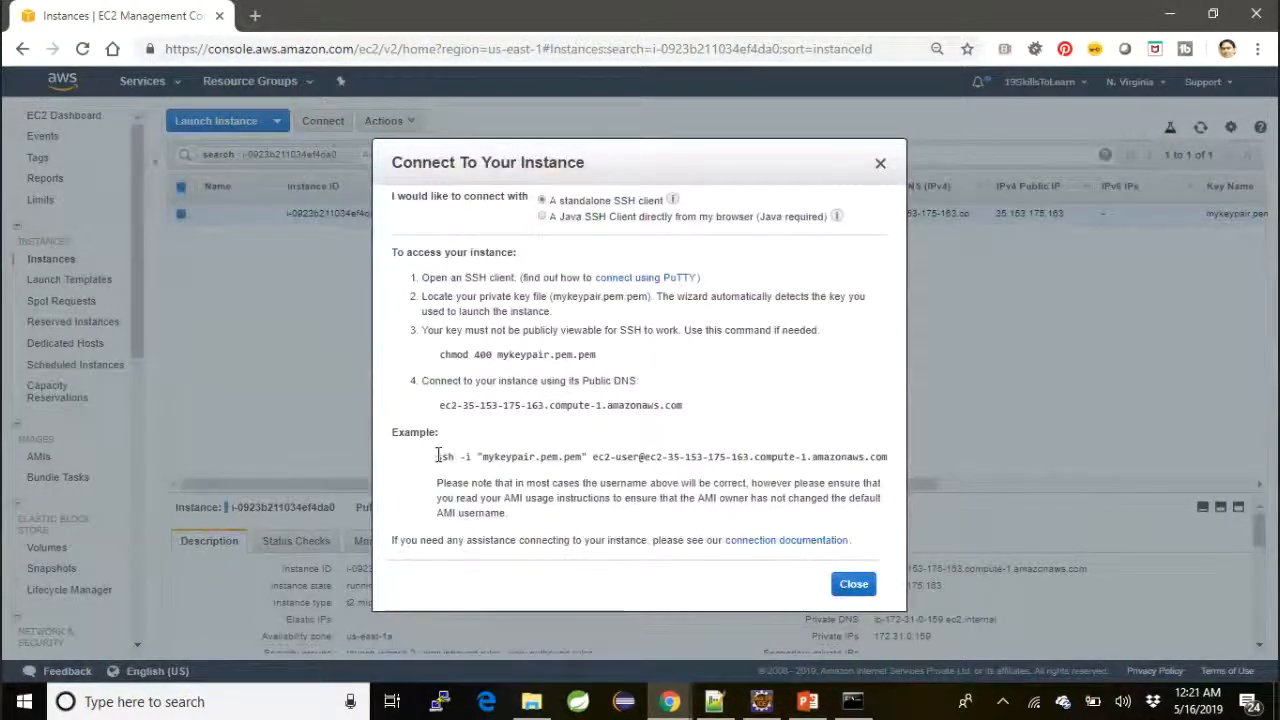
left_click_drag(437, 456, 888, 456)
key("ctrl+c")
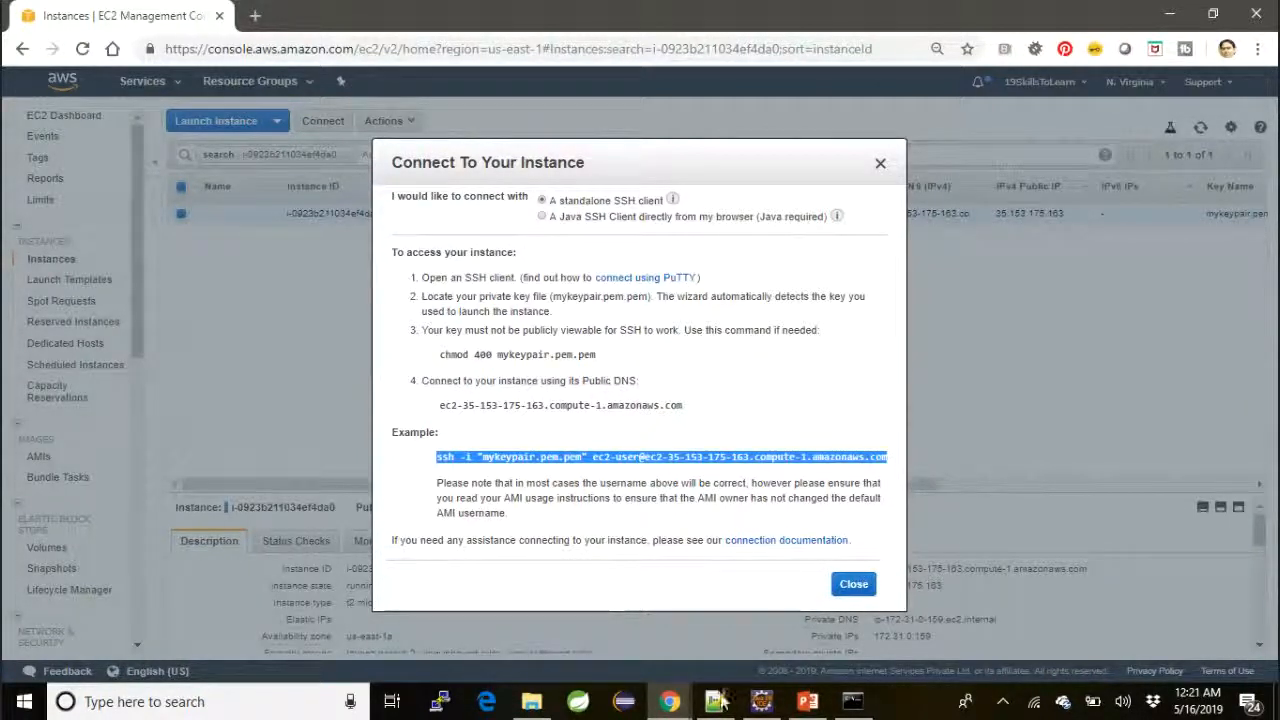
Copy the example ssh command from the connection instructions and paste it at the prompt in Command Prompt
left_click(848, 704)
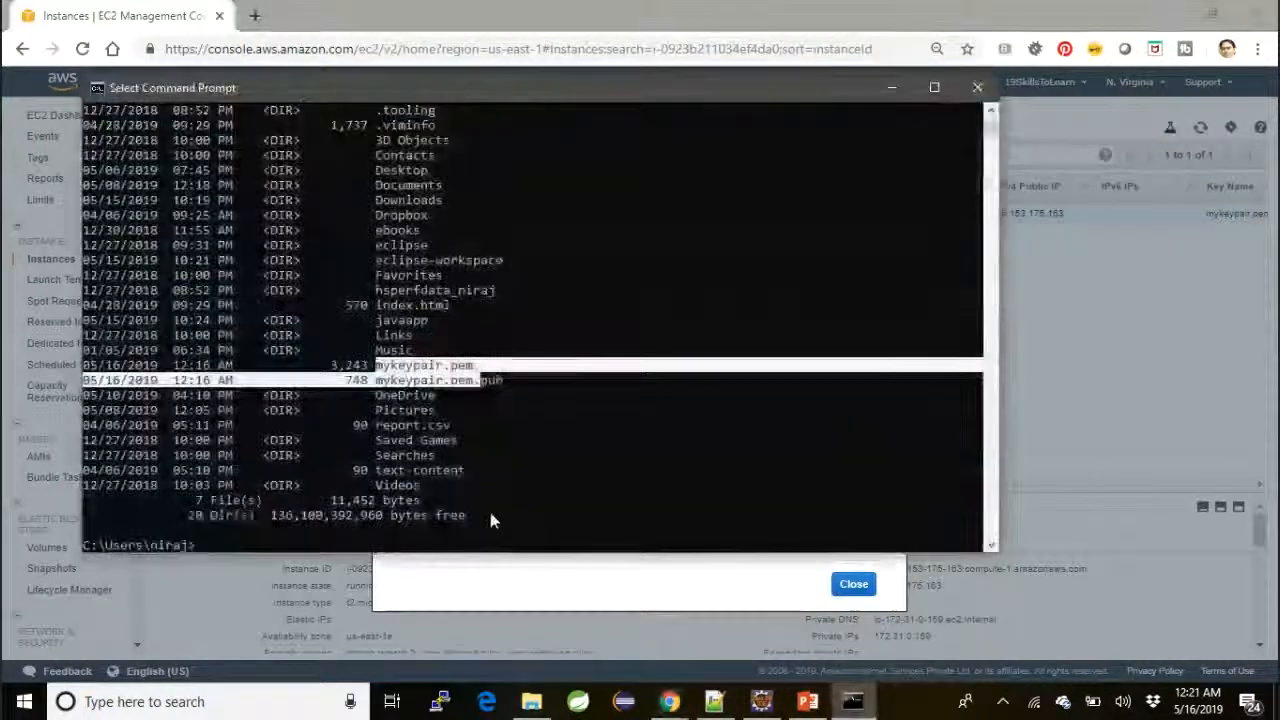
left_click(521, 488)
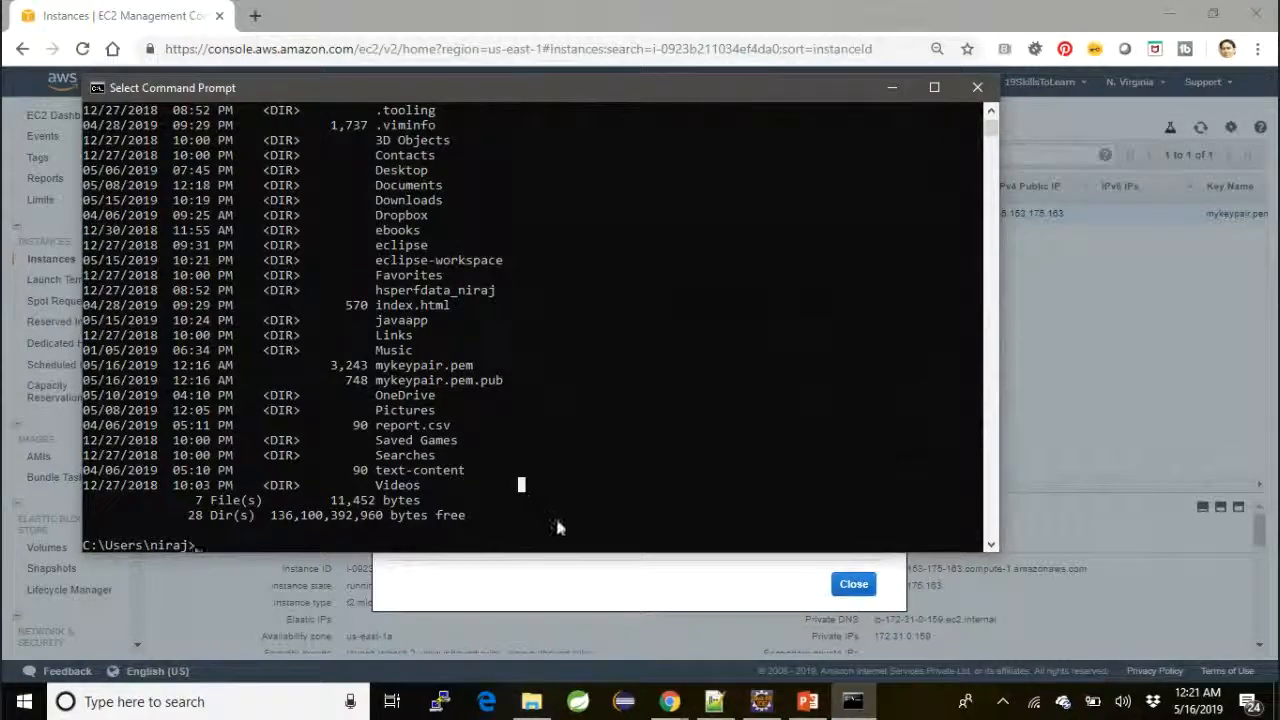
key("alt+Tab")
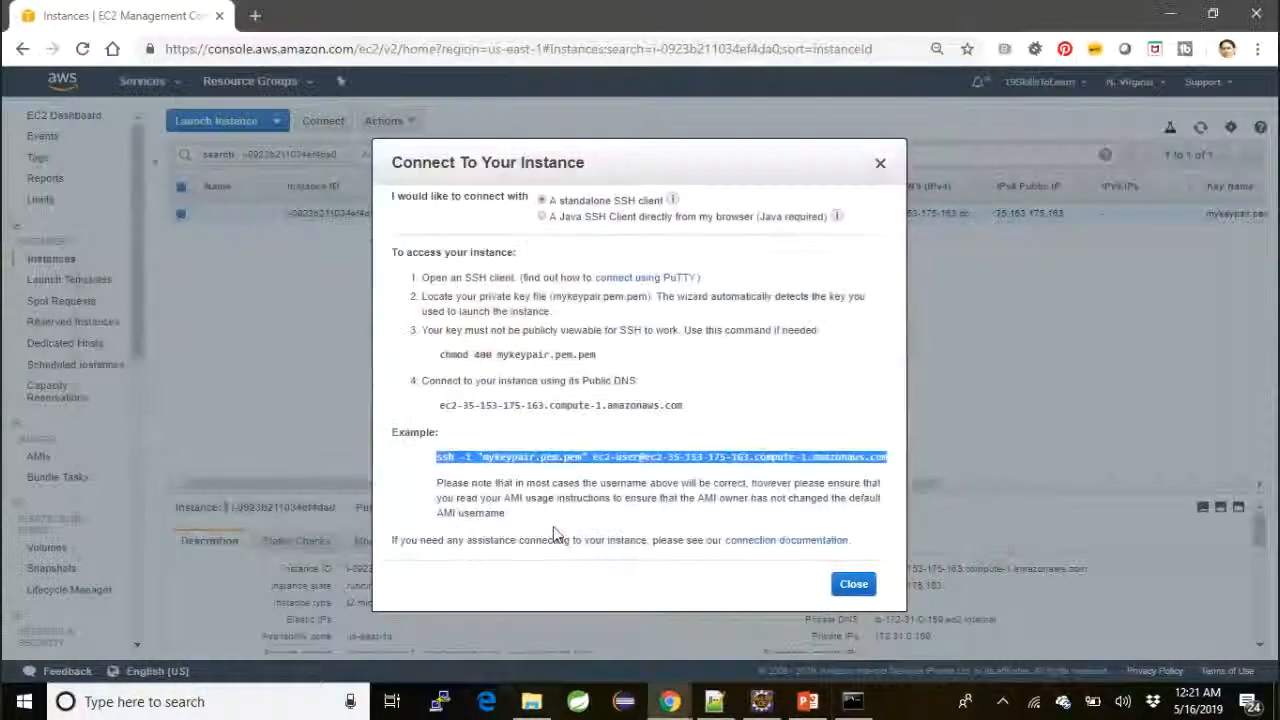
key("alt+Tab")
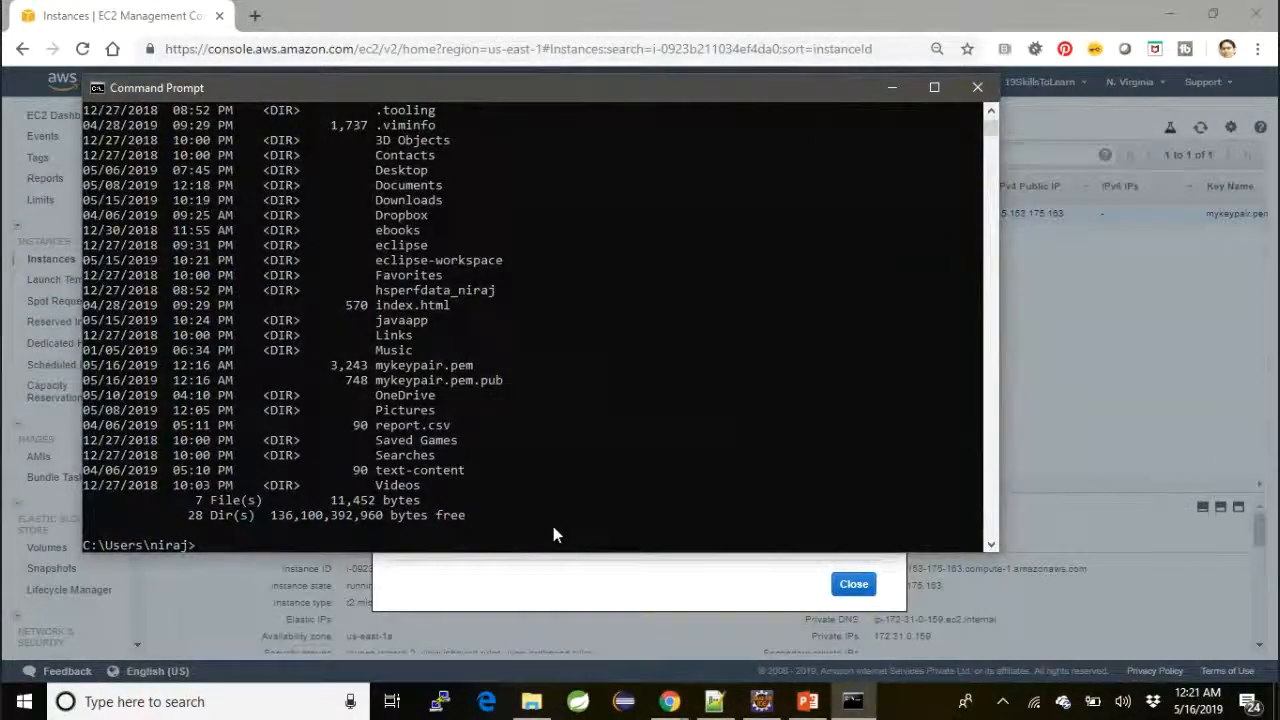
key("alt+Tab")
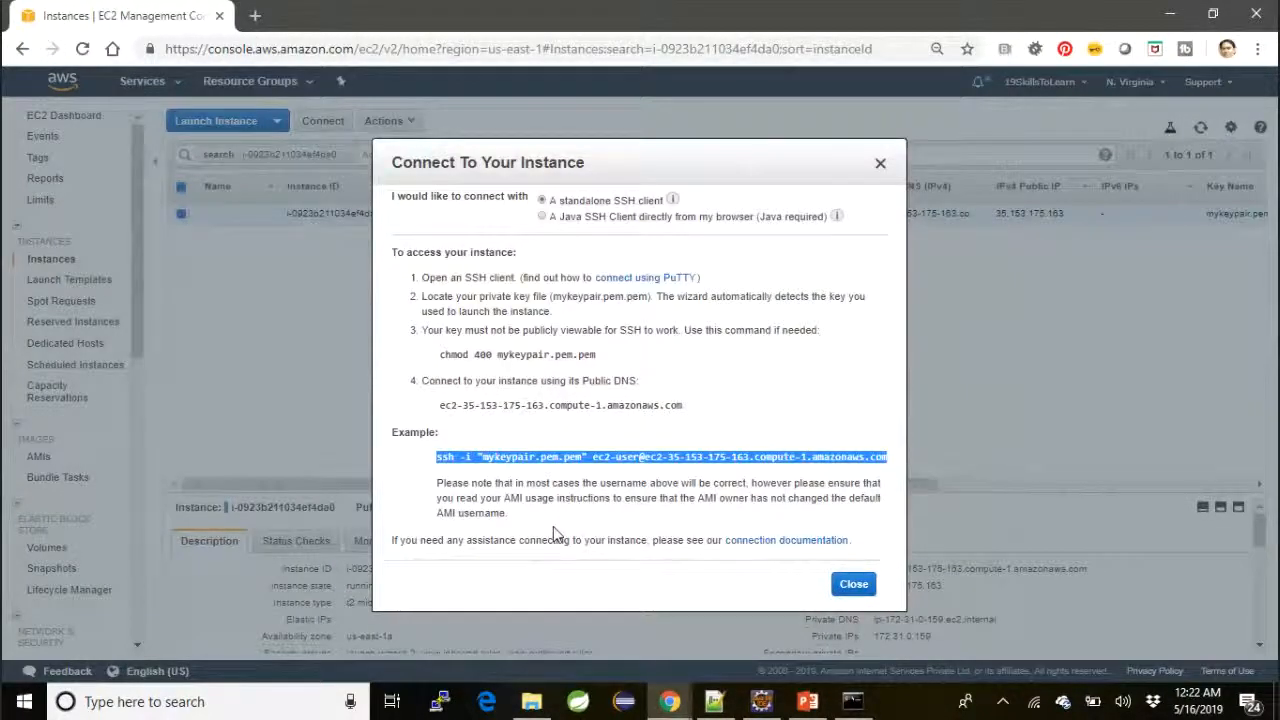
key("alt+Tab")
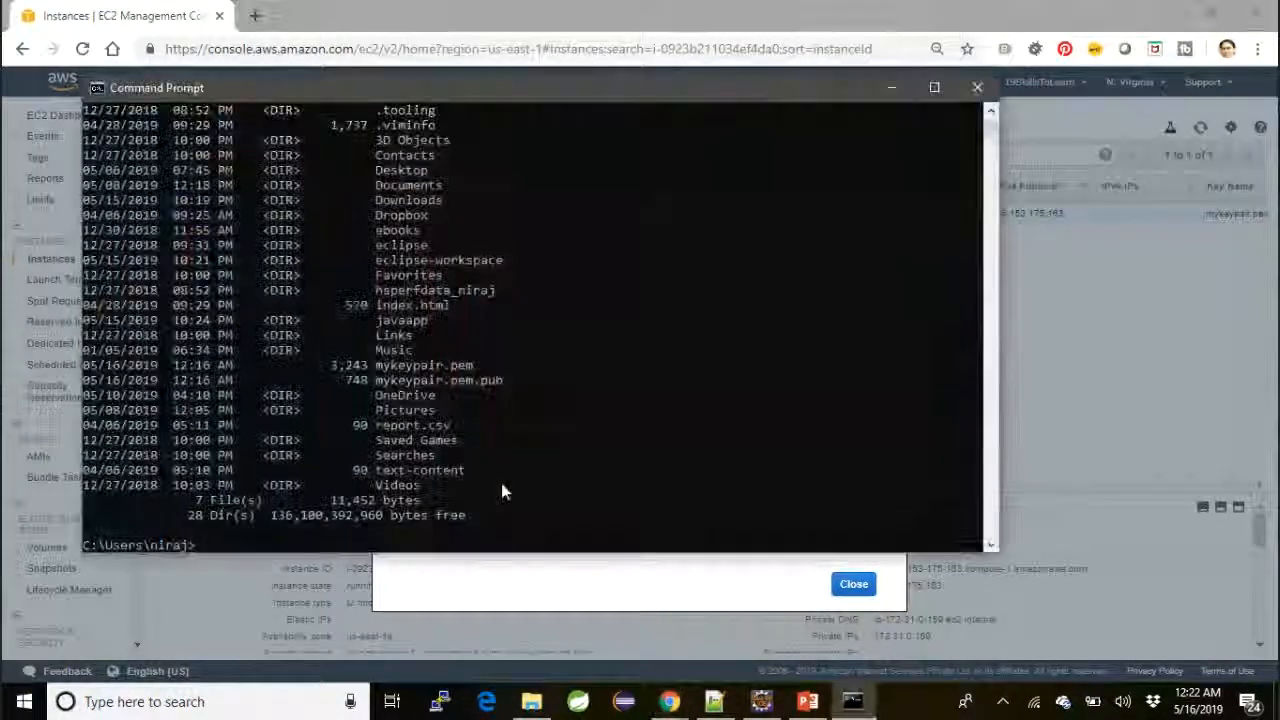
key("ctrl+v")
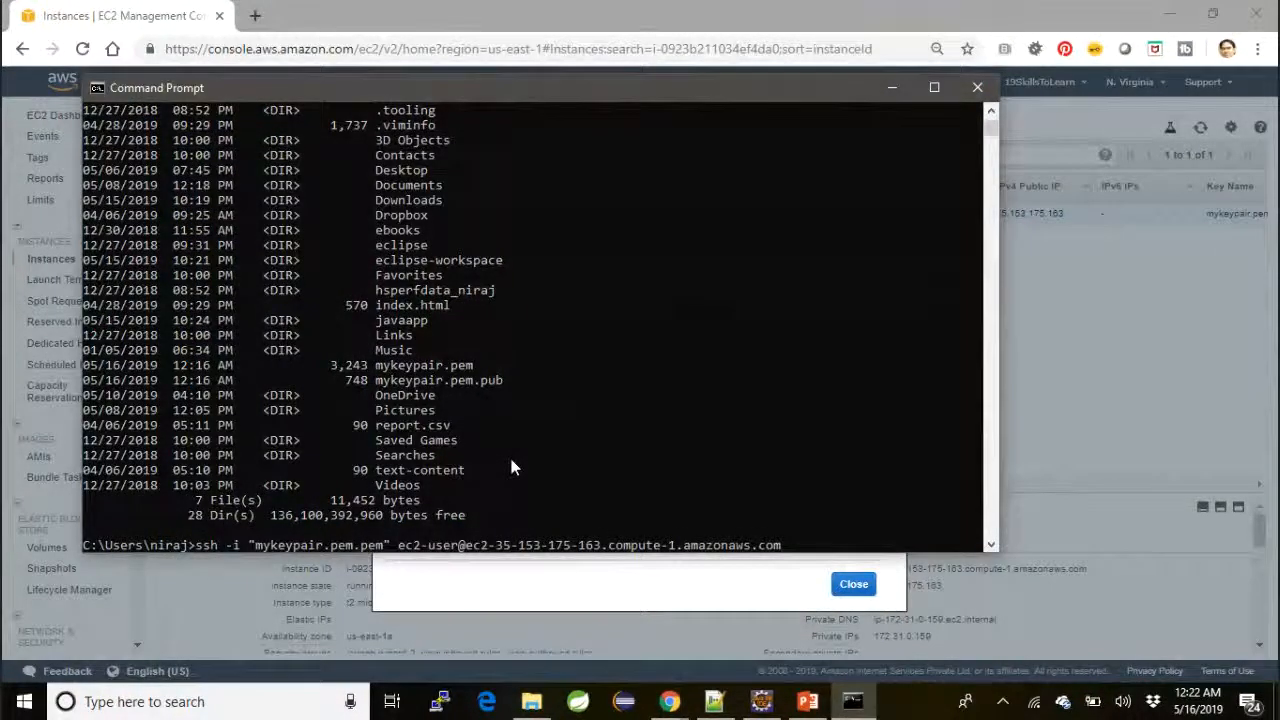
Correct the key file name in the pasted ssh command to "mykeypair.pem" and run it
key("Right")
key("Right")
key("Right")
key("Right")
key("Right")
key("Right")
key("Right")
key("Right")
key("Right")
key("Right")
key("Right")
key("Right")
key("Right")
key("Right")
key("Right")
key("Delete")
key("Delete")
key("Delete")
key("Delete")
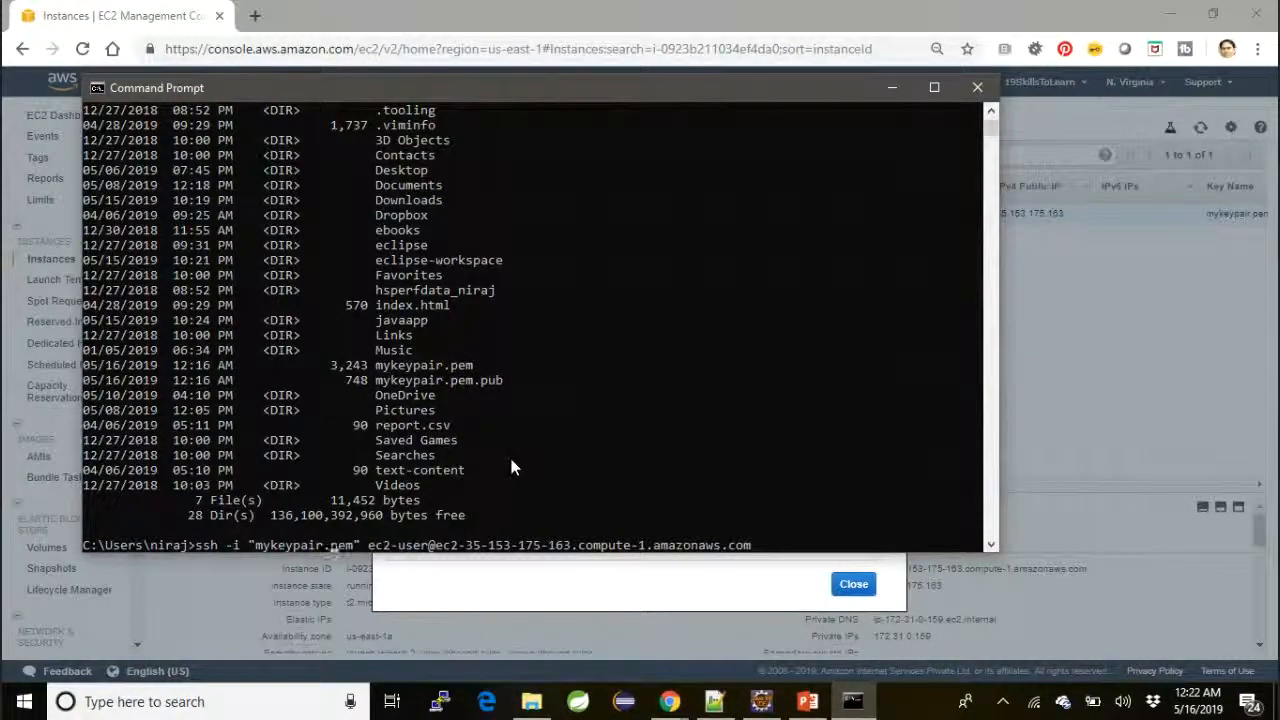
key("Return")
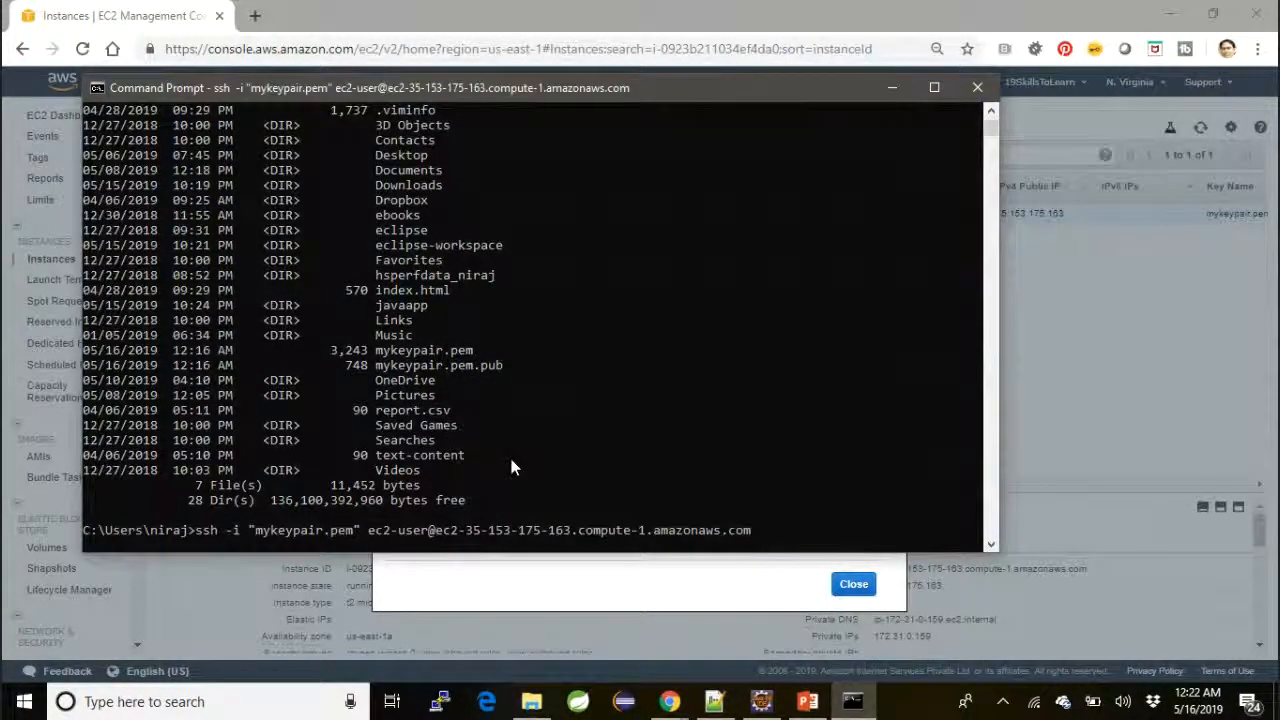
Answer yes to continue connecting to the EC2 host and log in as ec2-user
type("ye")
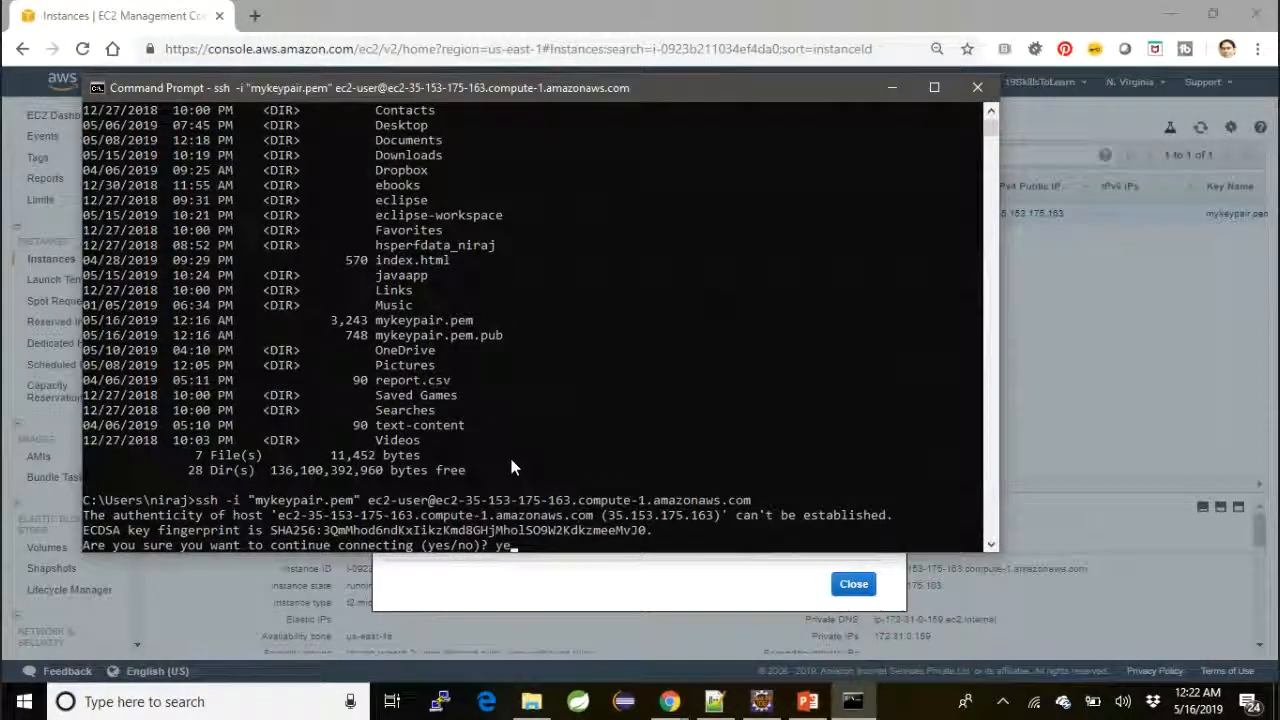
type("s")
key("Return")
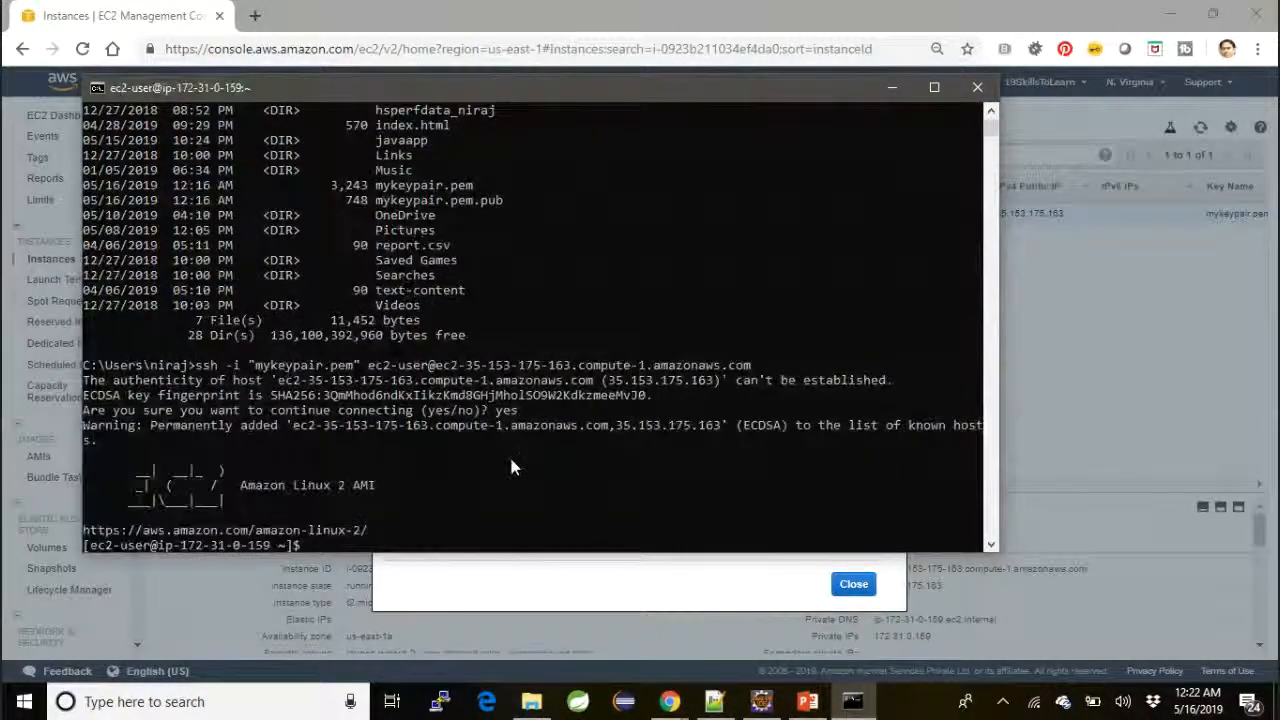
Compare the IP address in the remote shell prompt with the instance's private IP in the EC2 console description
left_click(97, 545)
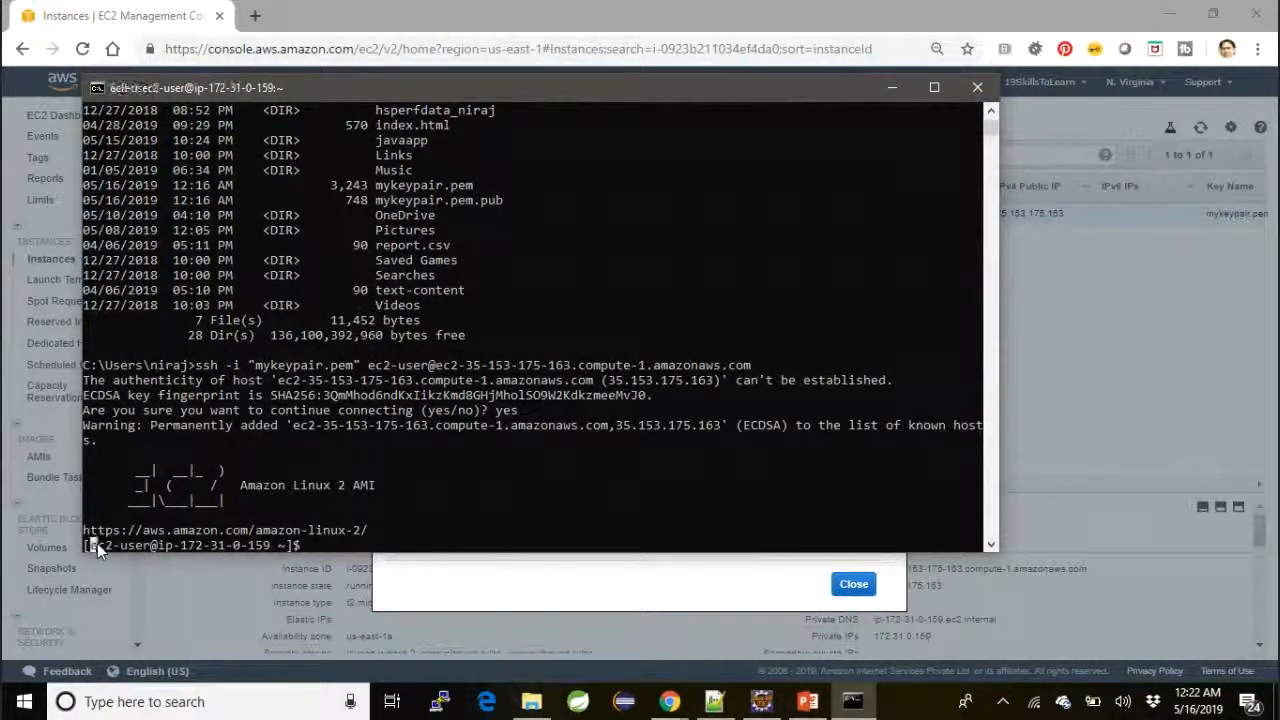
left_click_drag(97, 545, 261, 543)
left_click(261, 543)
left_click_drag(166, 545, 290, 546)
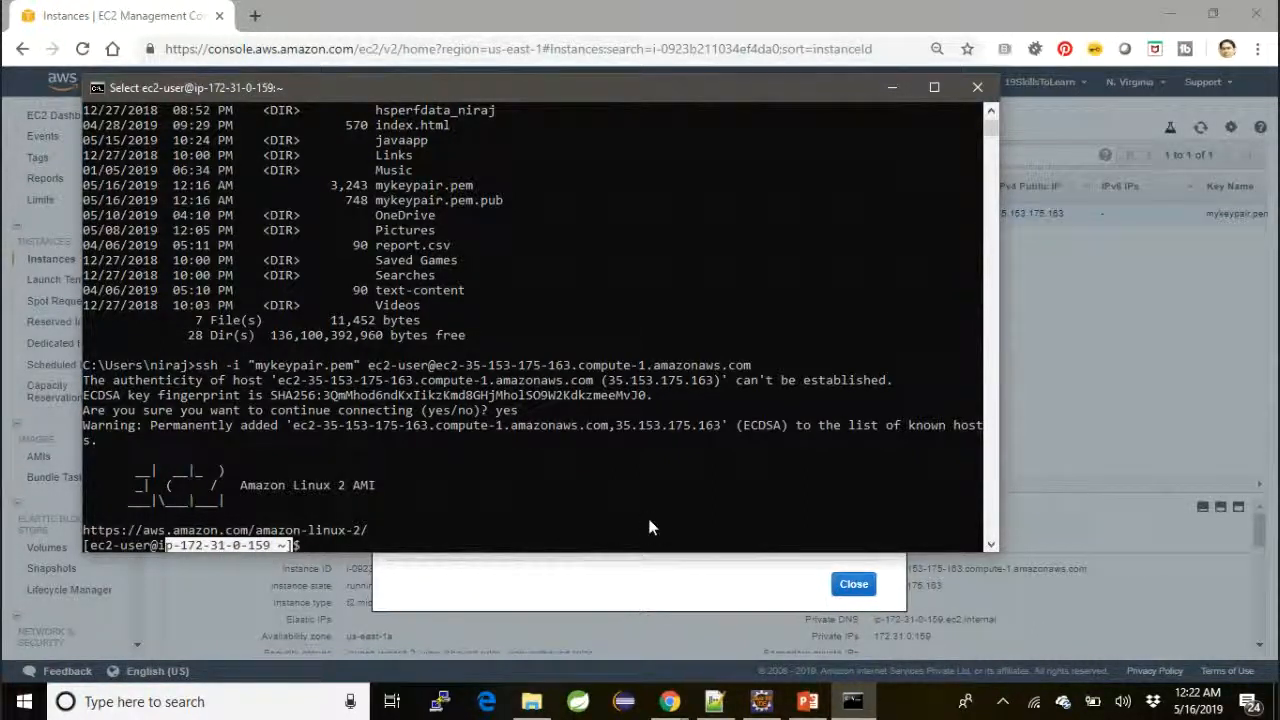
key("alt+Tab")
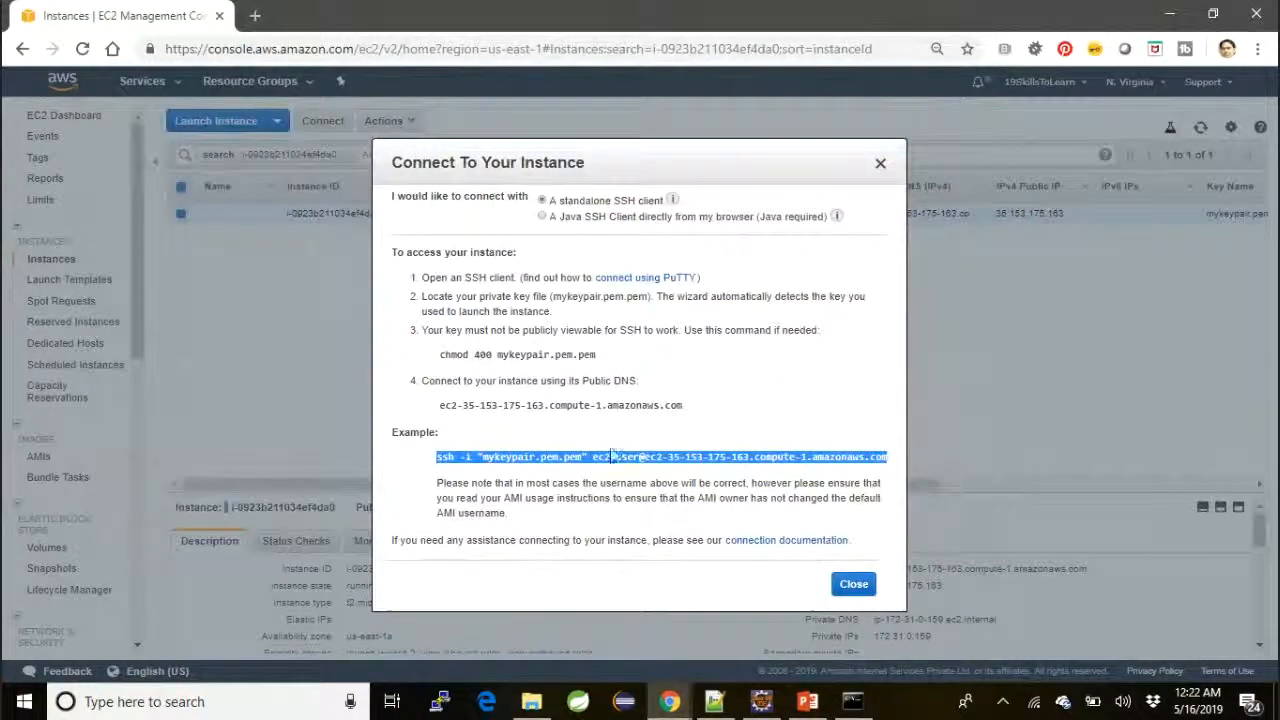
left_click(881, 164)
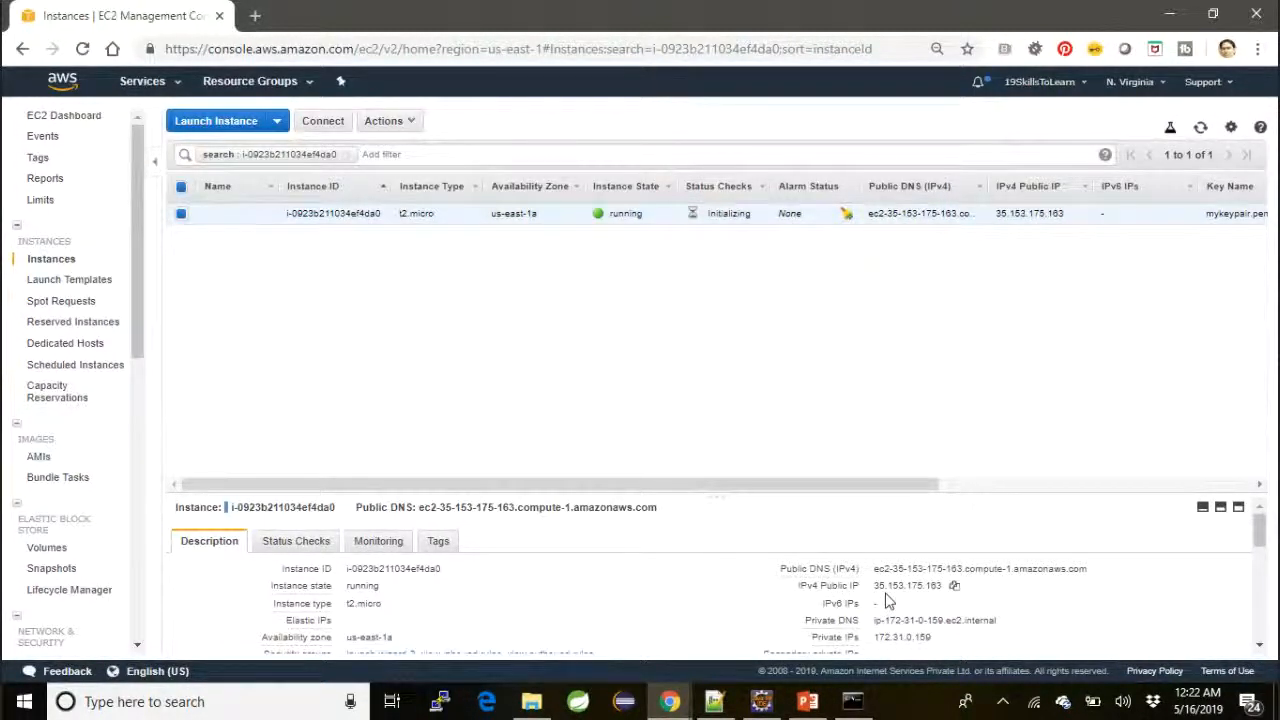
scroll(885, 603, "down", 1)
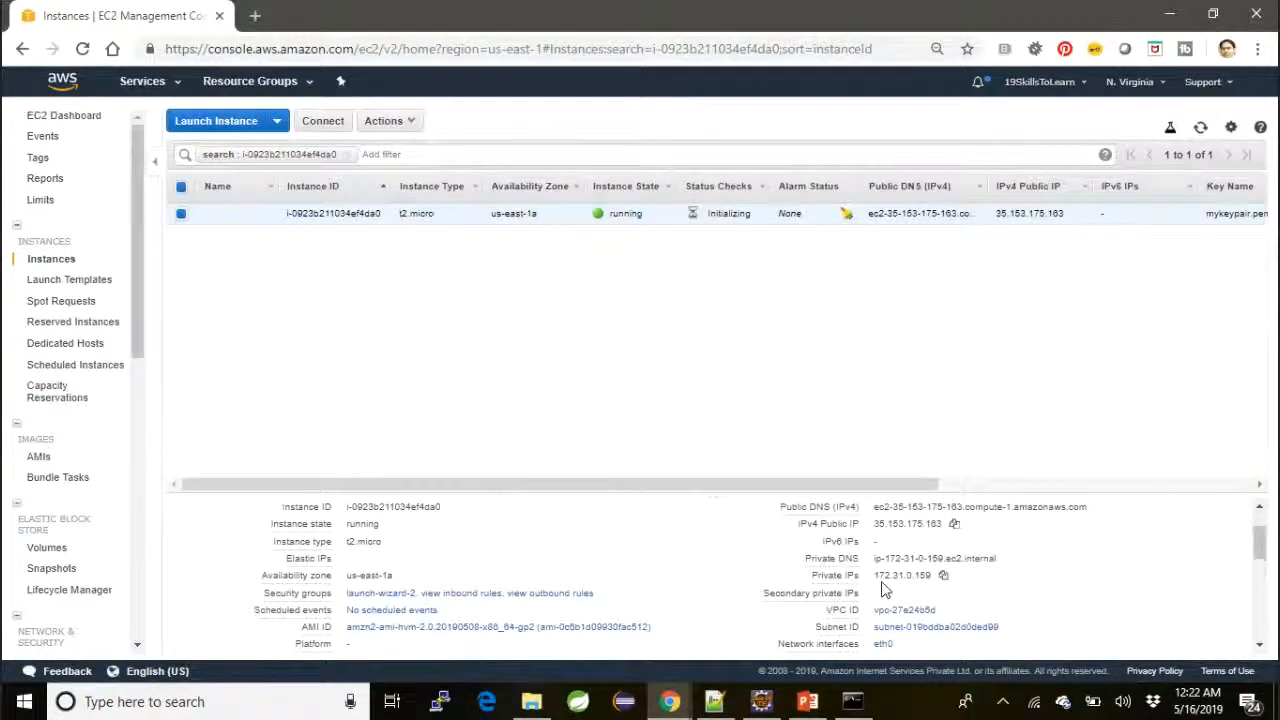
left_click_drag(876, 575, 940, 576)
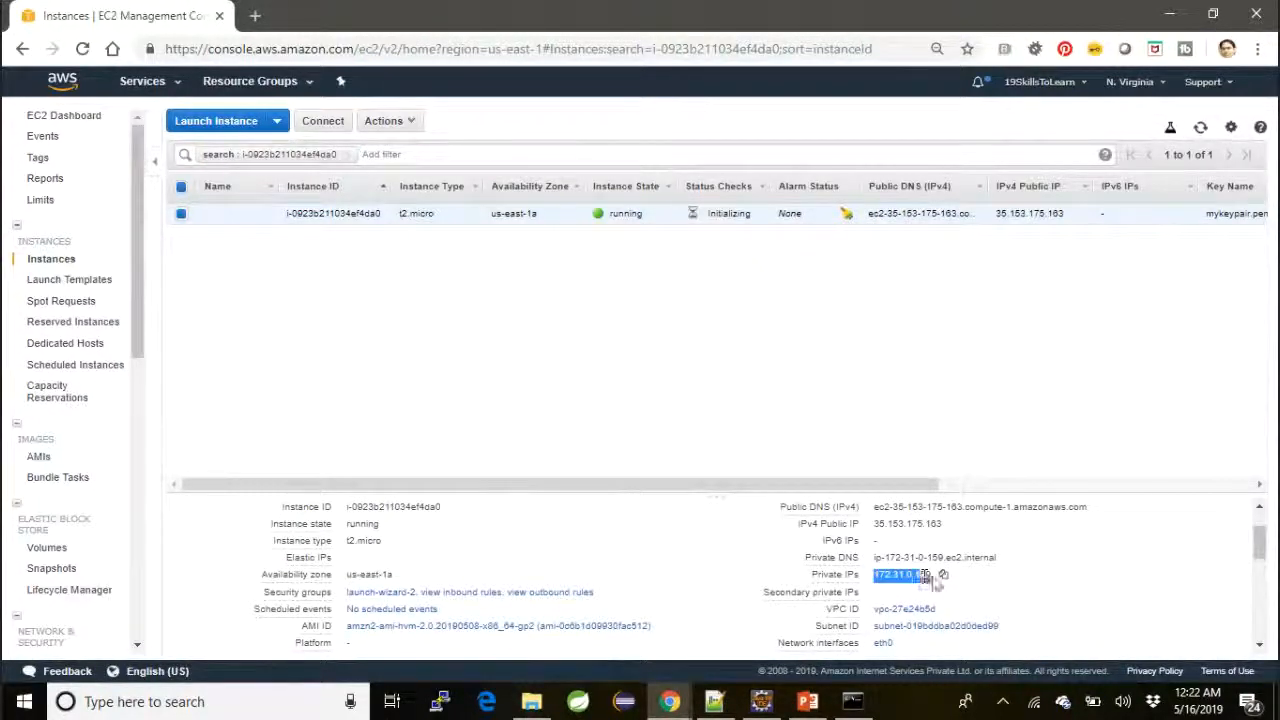
key("alt+Tab")
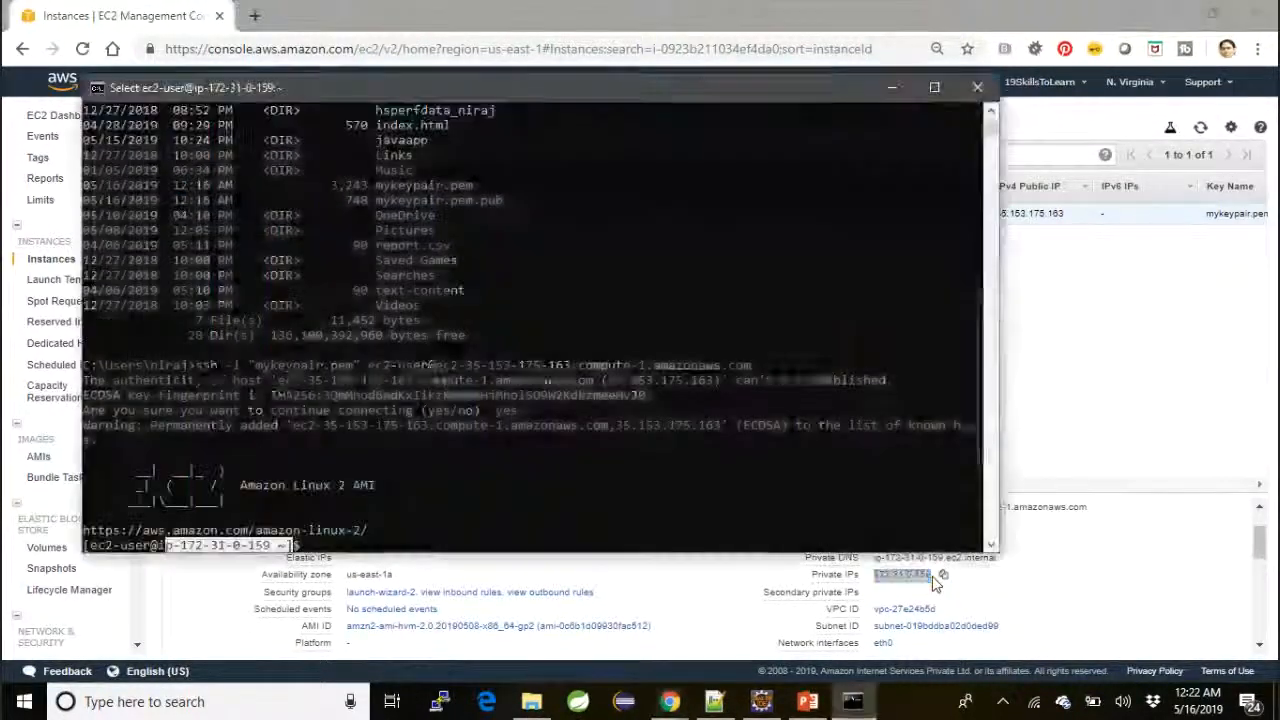
left_click(596, 483)
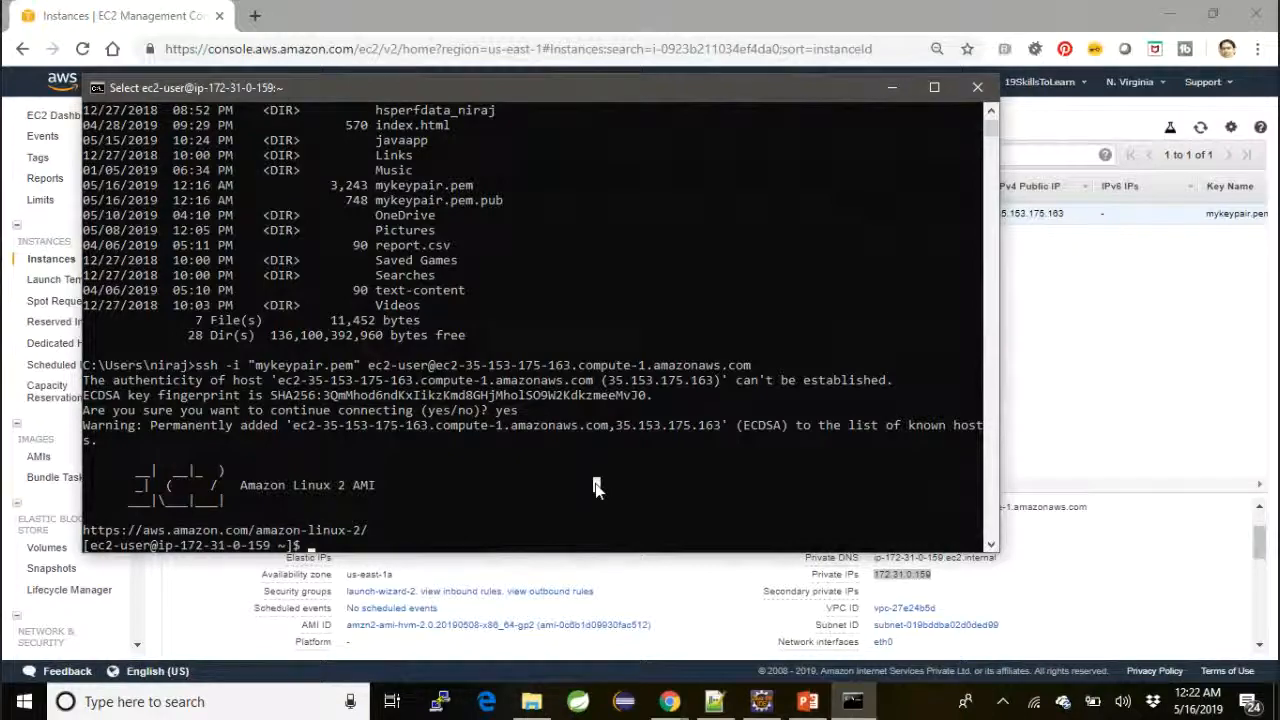
mouse_move(808, 706)
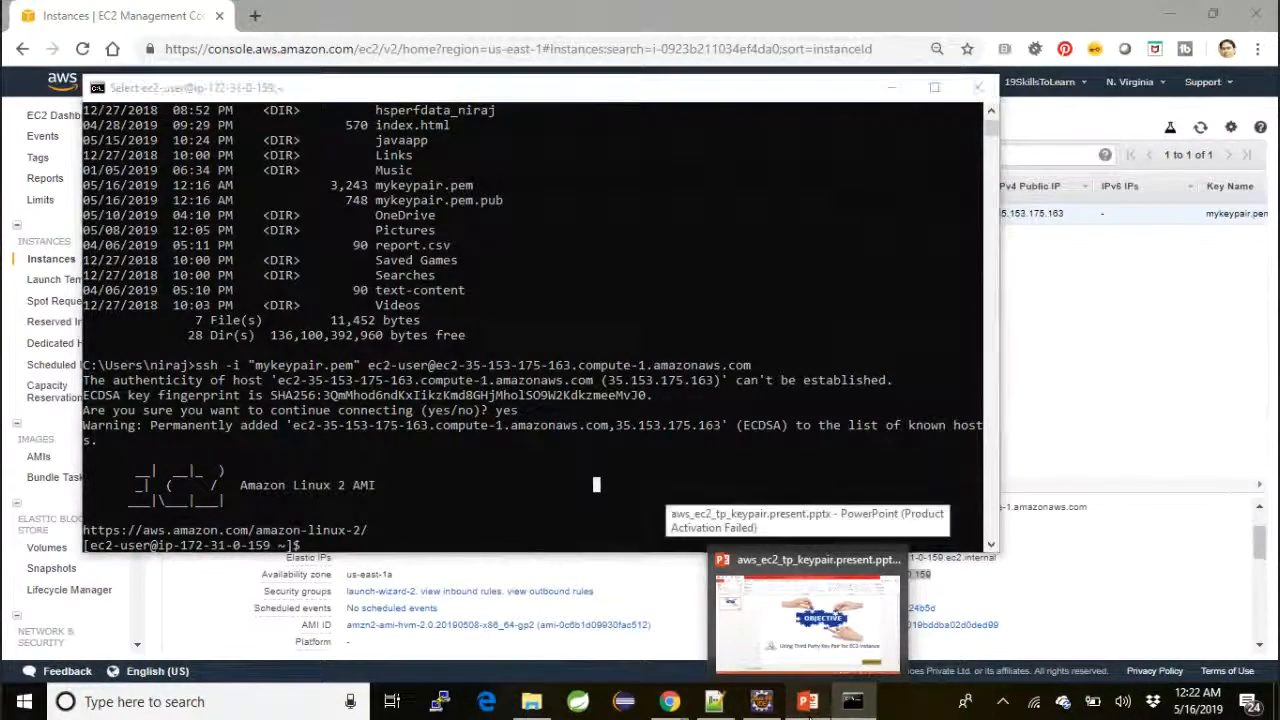
left_click(790, 615)
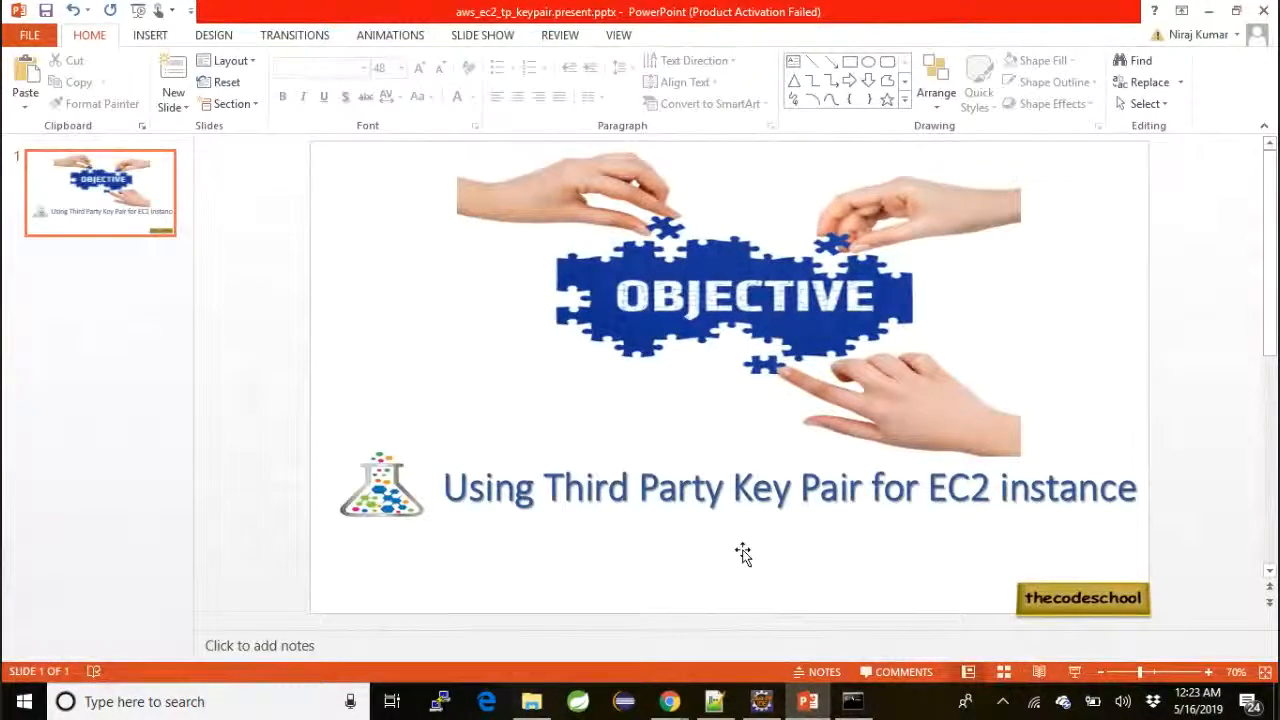
left_click(674, 703)
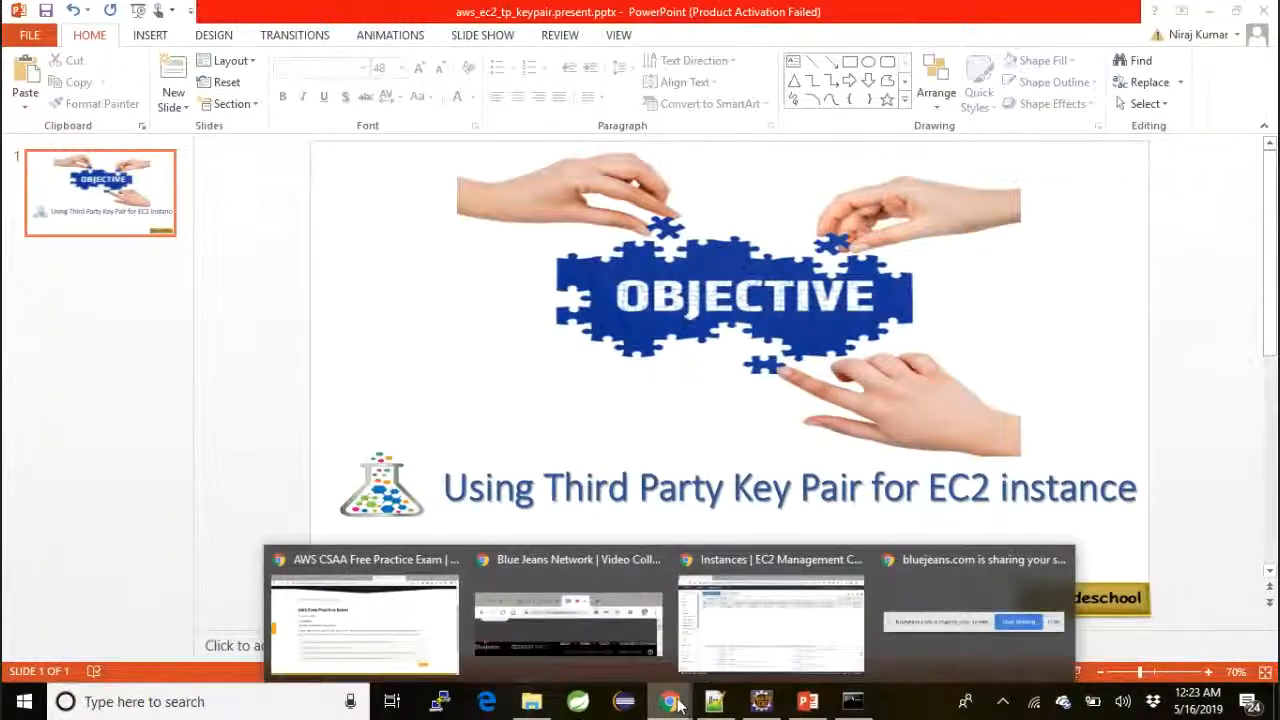
left_click(577, 638)
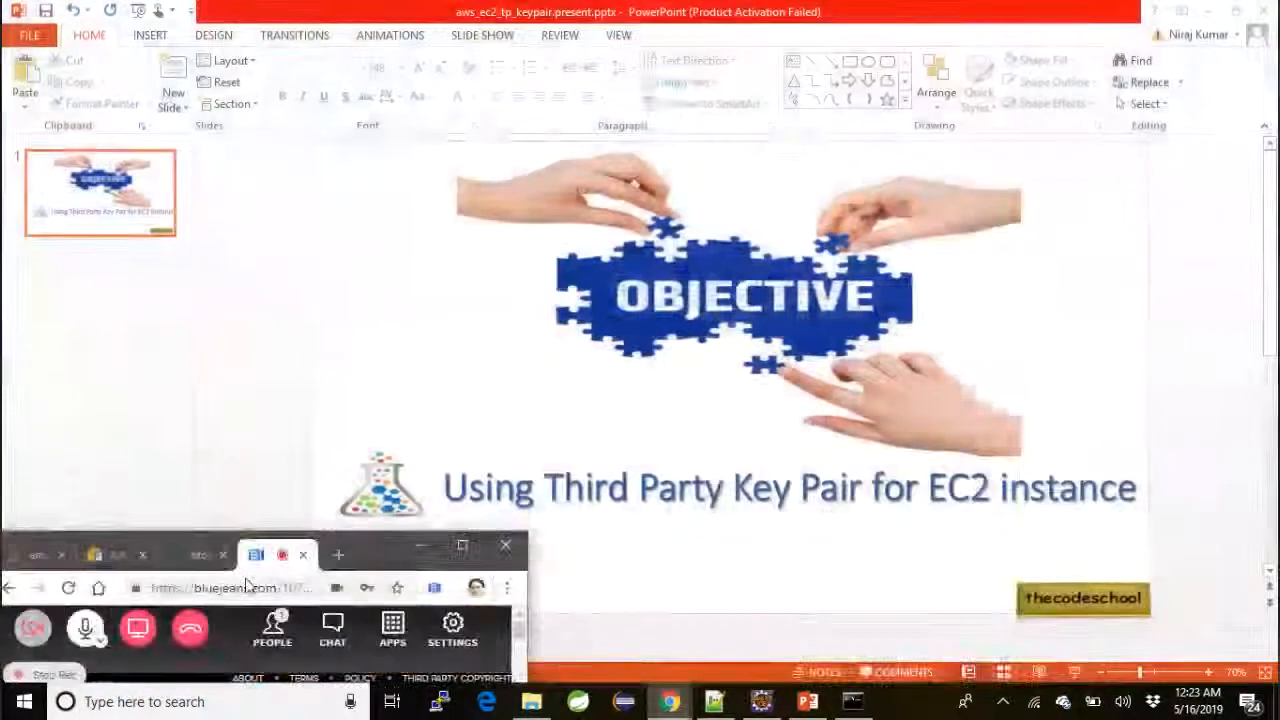